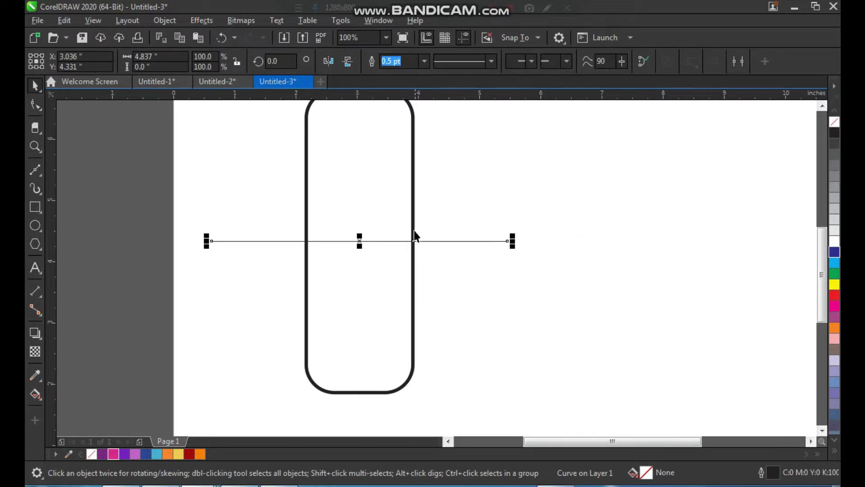
Step: Convert the rounded rectangle to curves and add a node on its right side where the horizontal line crosses it
key("ctrl+z")
key("space")
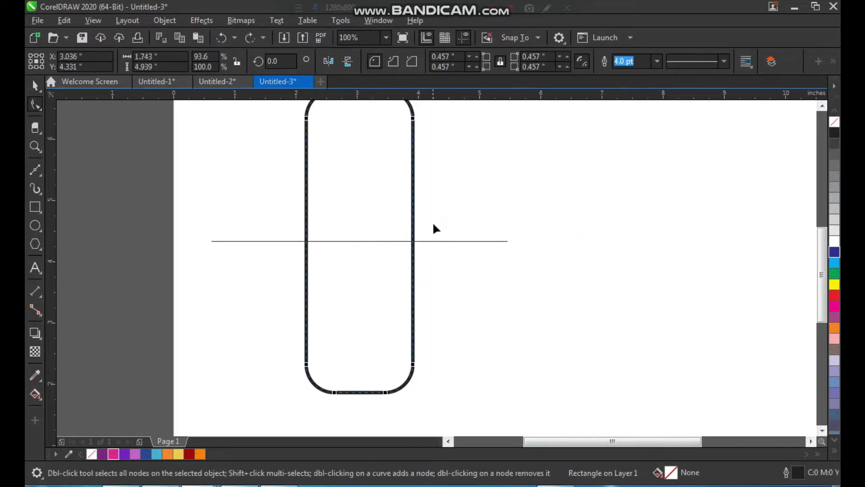
key("ctrl+q")
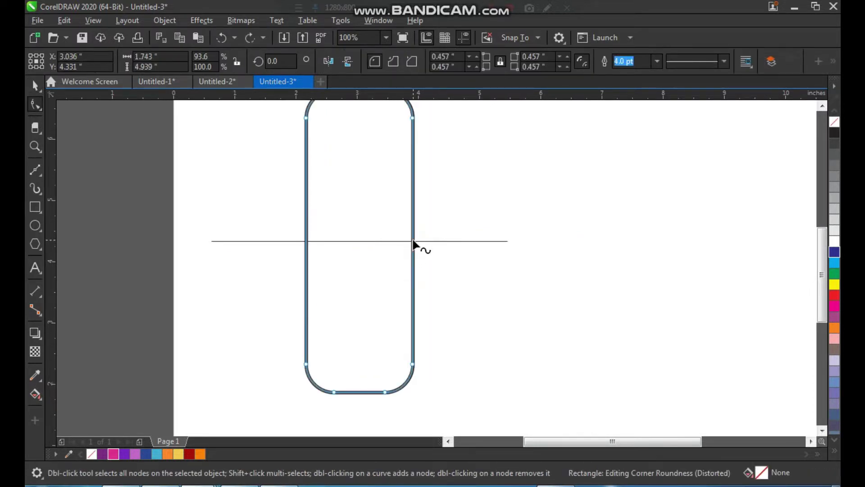
double_click(413, 241)
Step: Nudge the new node straight outward to form a pointed right side, making the shape about 2.42 inches wide
scroll(430, 285, "down", 1)
key("F2")
left_click_drag(345, 171, 500, 329)
key("Right")
key("Right")
key("Right")
key("Right")
key("Right")
key("Right")
key("Right")
key("Right")
key("Right")
key("Right")
key("Right")
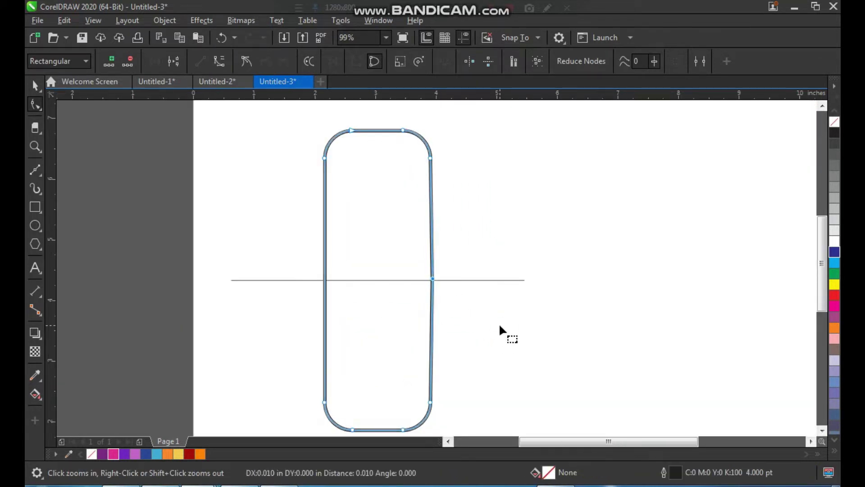
key("Right")
key("Right")
key("Right")
key("Right")
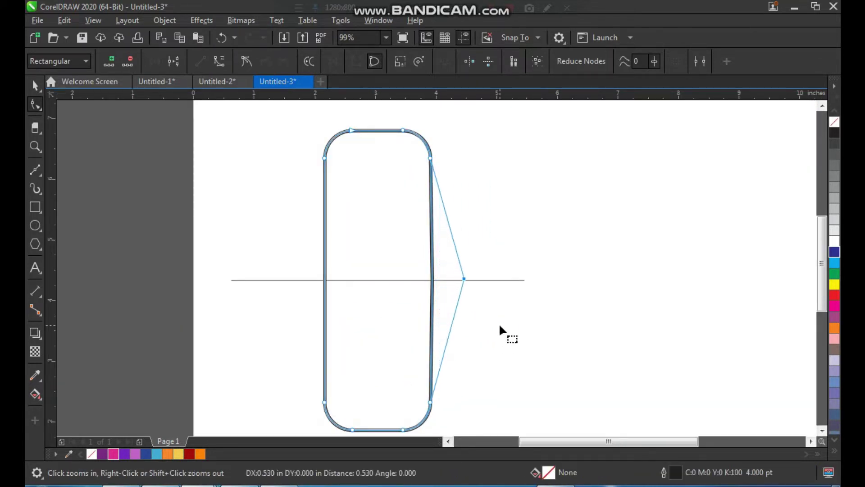
key("Right")
key("Right")
key("space")
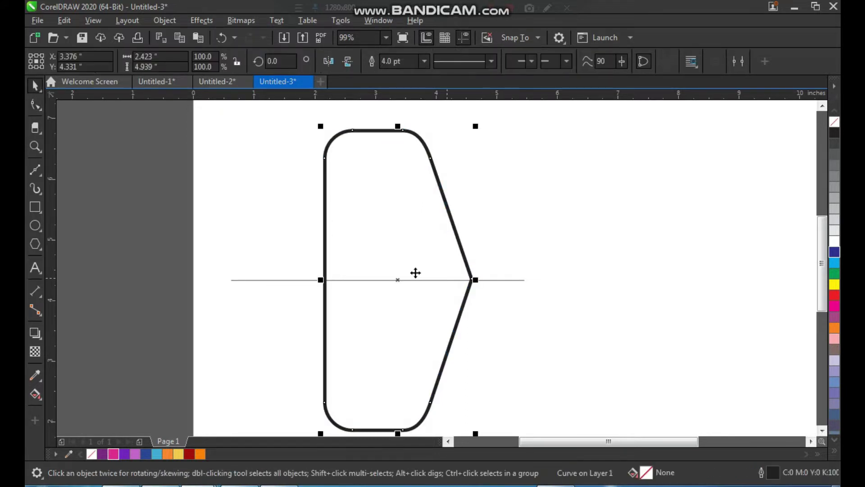
Step: Draw a square rotated 45 degrees to the right of the pointed shape, about 4.1 inches across
left_click(557, 197)
scroll(378, 221, "down", 2)
key("z")
left_click_drag(325, 156, 610, 373)
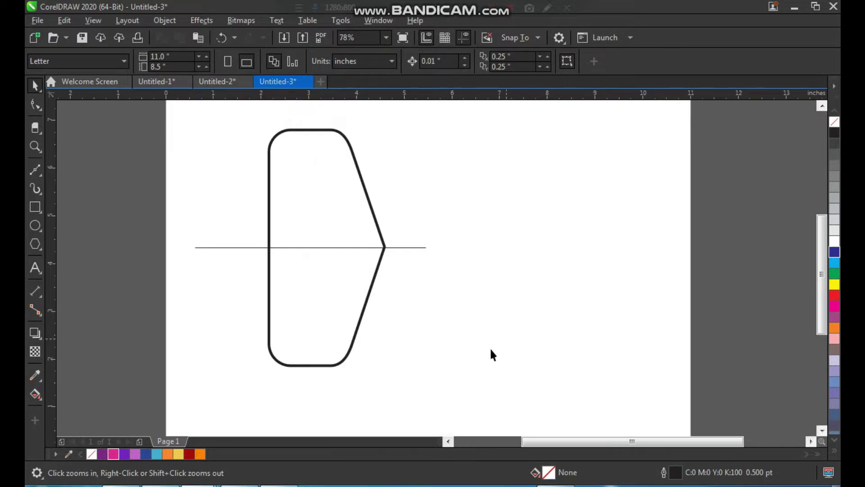
left_click(36, 208)
left_click_drag(385, 192, 559, 262)
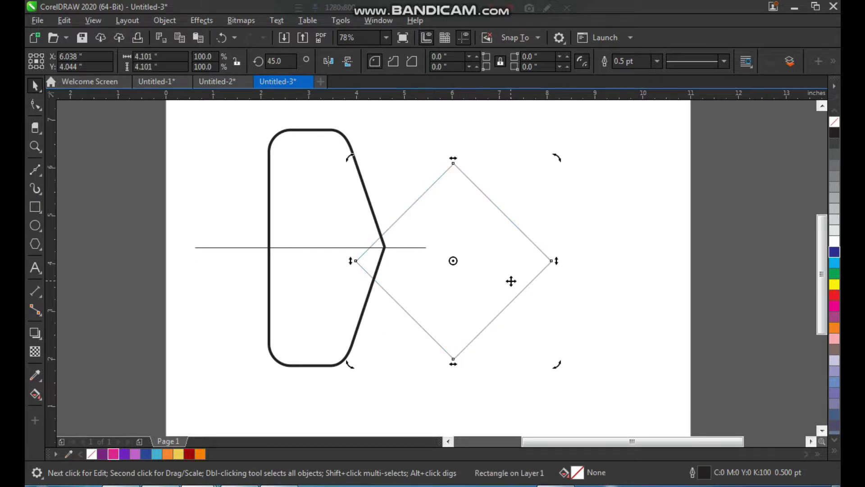
Step: Convert the rotated square to curves and delete its left corner node to leave a right-pointing triangle
key("ctrl+q")
left_click_drag(320, 234, 345, 267)
key("ctrl+z")
left_click(435, 285)
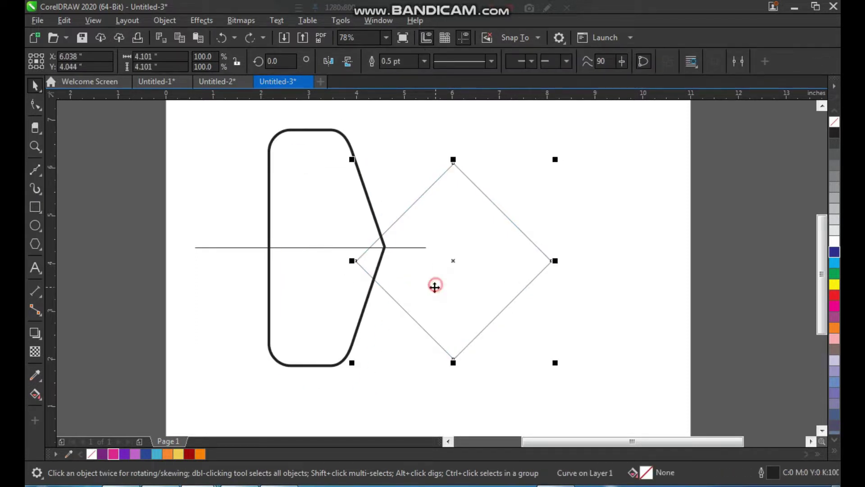
key("F10")
left_click_drag(336, 224, 388, 283)
key("Delete")
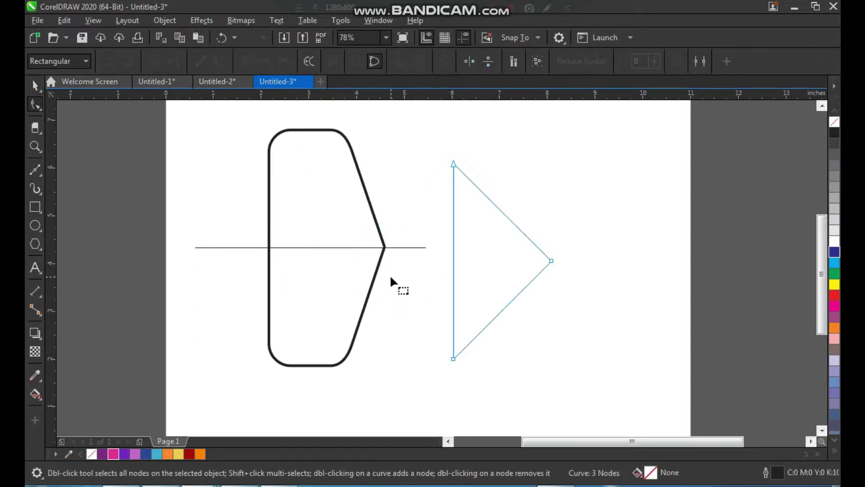
key("space")
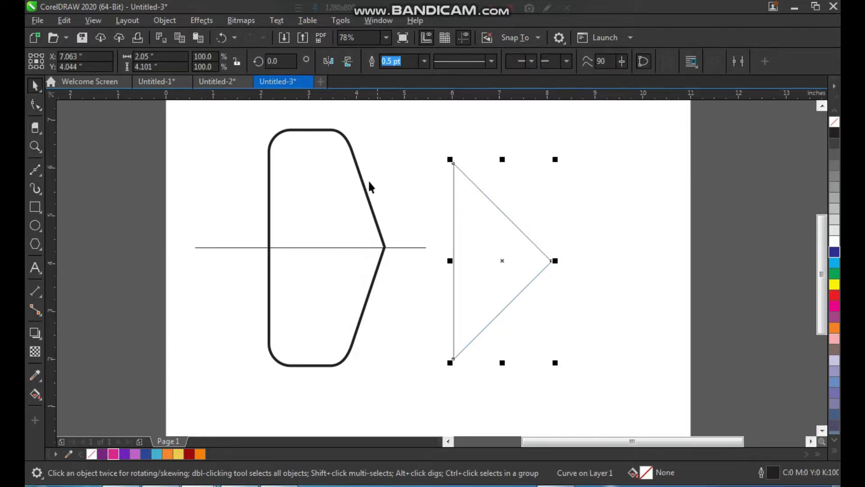
Step: Set the triangle's outline width to 4 pt to match the pointed shape
left_click(337, 177)
left_click(494, 227)
left_click(425, 60)
left_click(410, 151)
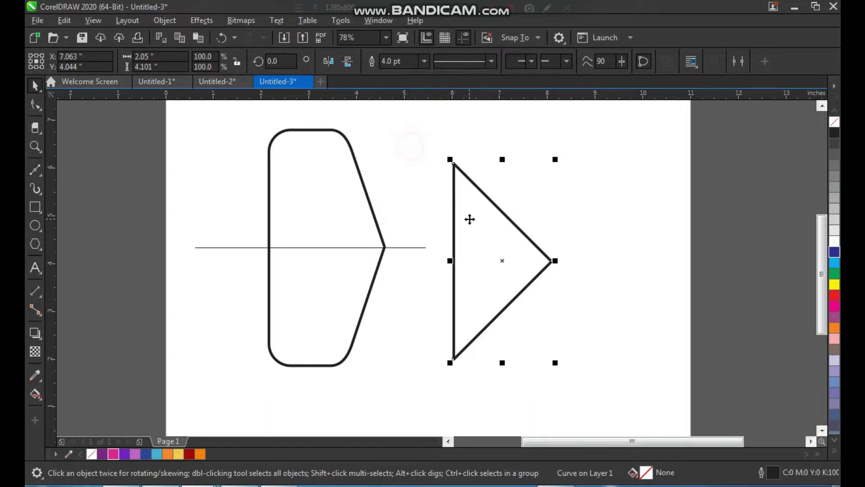
Step: Align the triangle's centre horizontally and vertically with the pointed shape
left_click(349, 207, "shift")
key("e")
key("c")
left_click(471, 211)
left_click(341, 219)
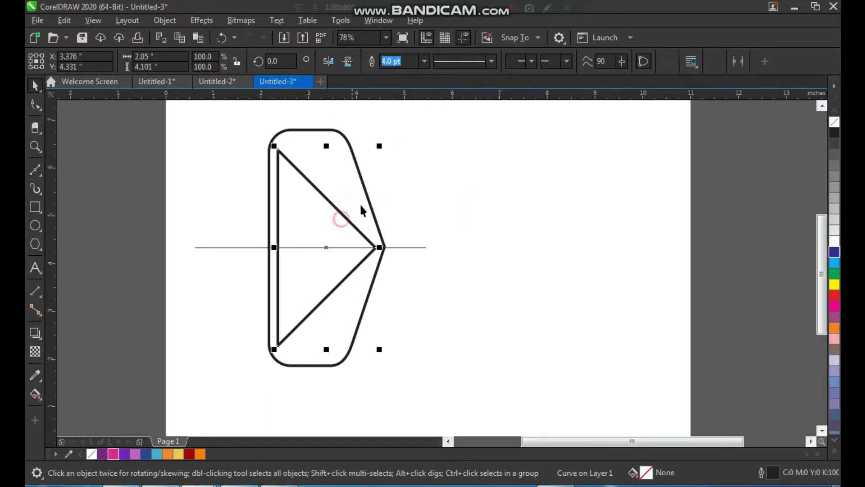
Step: Resize the triangle about its centre to about 1.02 inches wide and stretch it taller inside the pointed shape
left_click_drag(381, 144, 329, 153)
left_click(405, 201)
left_click(338, 229)
key("F2")
left_click_drag(238, 118, 485, 392)
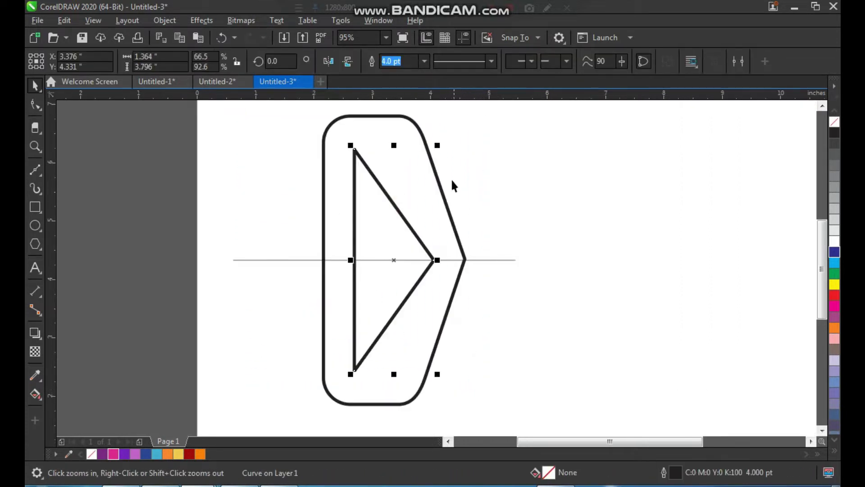
left_click_drag(443, 148, 406, 139)
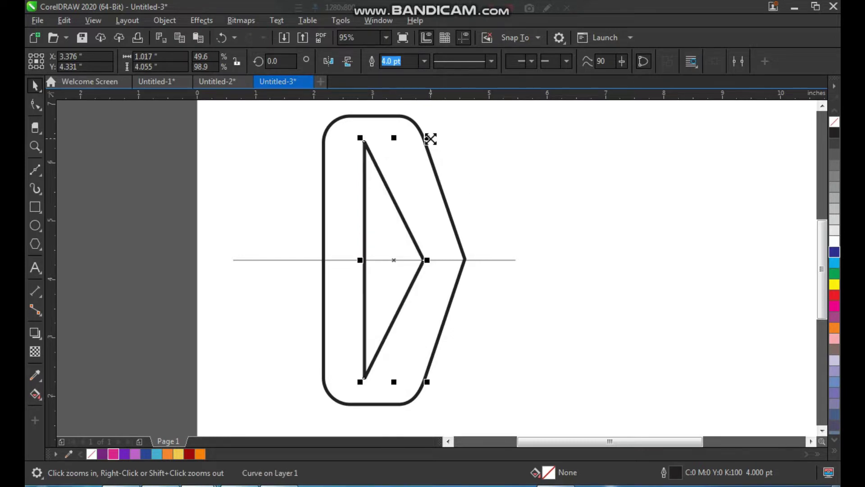
left_click_drag(395, 139, 398, 131)
left_click(511, 177)
Step: Draw a straight Bézier line from near the triangle's top corner to the outer shape's upper left edge
right_click(312, 174)
left_click_drag(261, 139, 460, 320)
left_click_drag(299, 113, 496, 334)
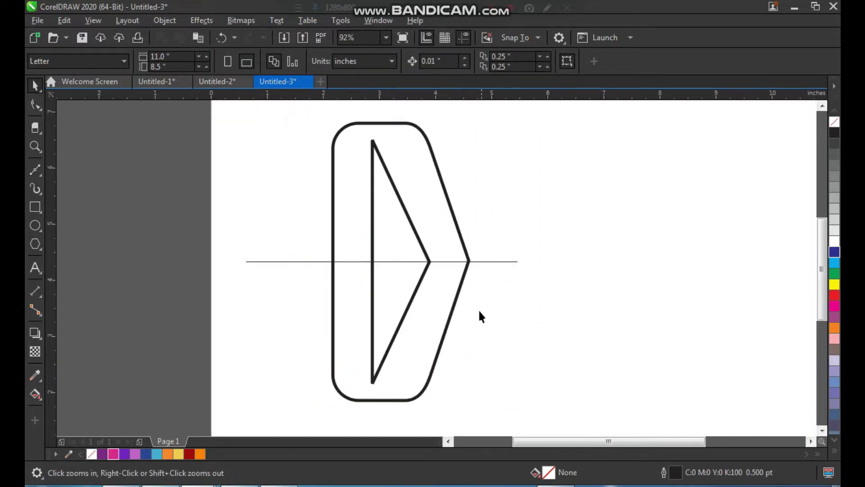
left_click_drag(317, 116, 407, 209)
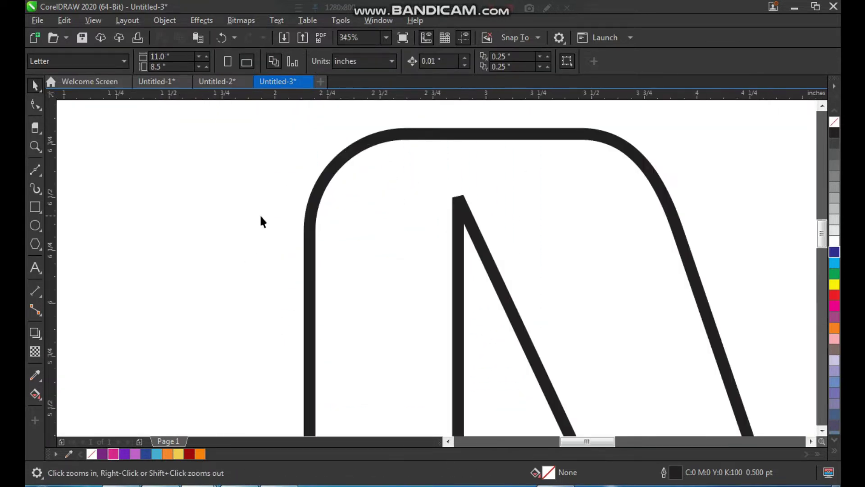
left_click(36, 170)
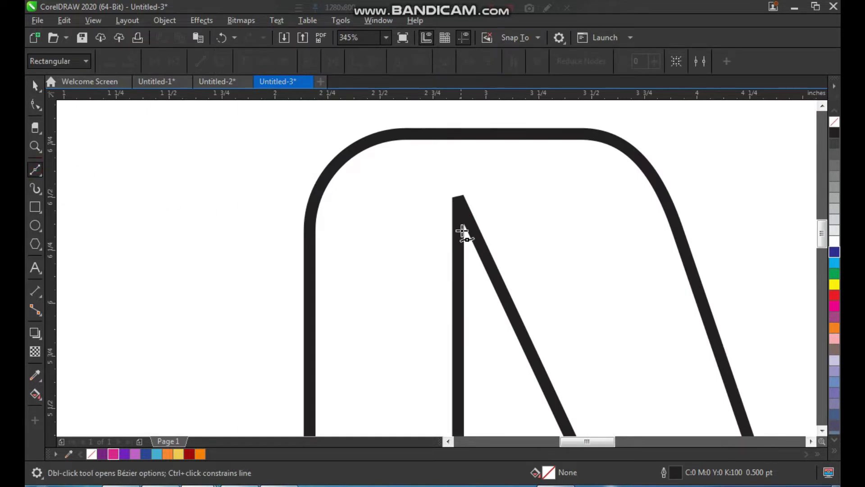
left_click(467, 229)
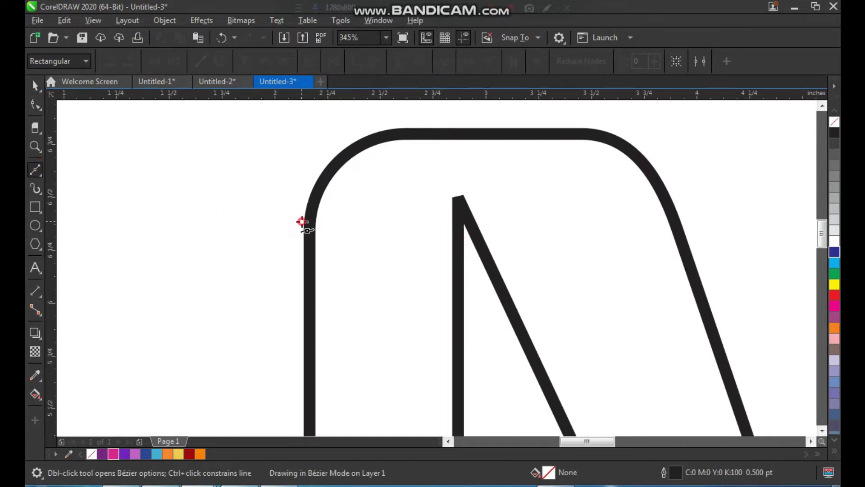
left_click(302, 221)
key("space")
Step: Convert the short line to a curve, bend it upward into an arc and raise its right end node slightly
key("F10")
left_click_drag(261, 160, 511, 295)
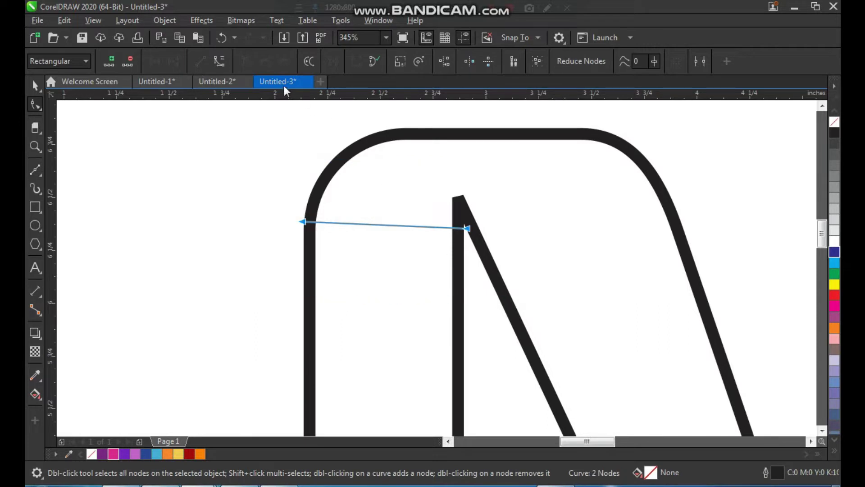
left_click(219, 62)
left_click_drag(372, 228, 375, 184)
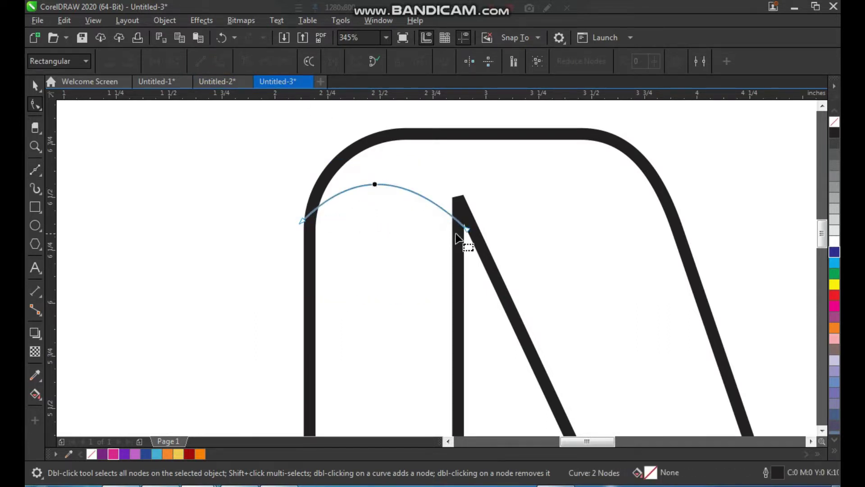
left_click_drag(464, 229, 465, 222)
key("space")
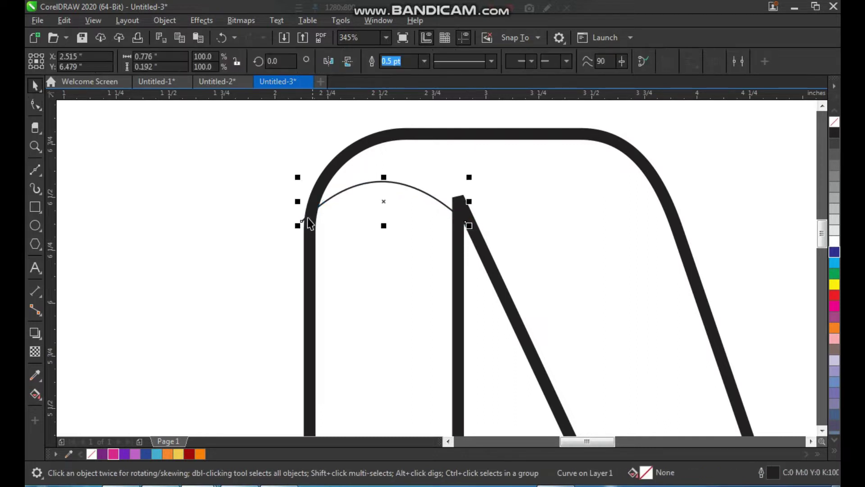
Step: Select the arc's left end node and switch the drawing display to Wireframe
key("F2")
left_click_drag(278, 127, 552, 336)
key("F10")
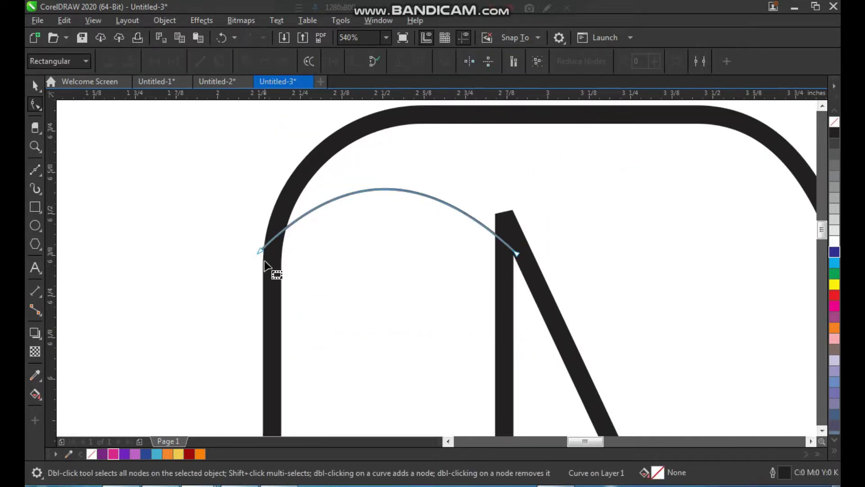
left_click(261, 251)
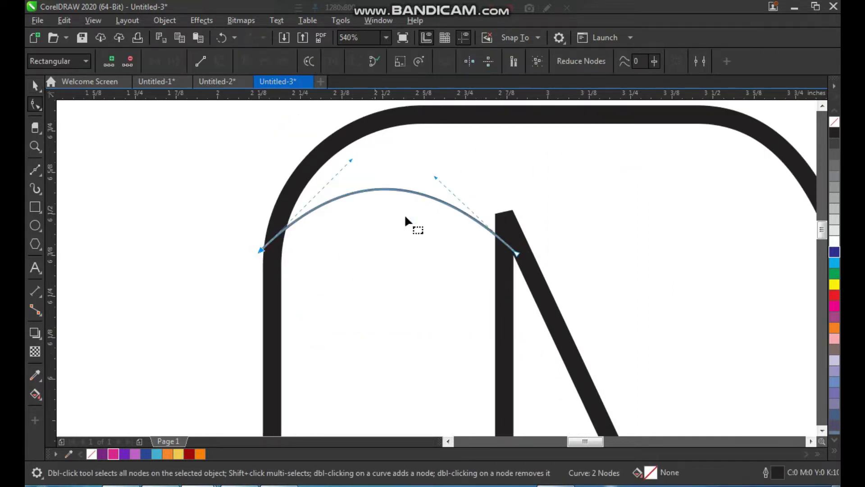
left_click(93, 21)
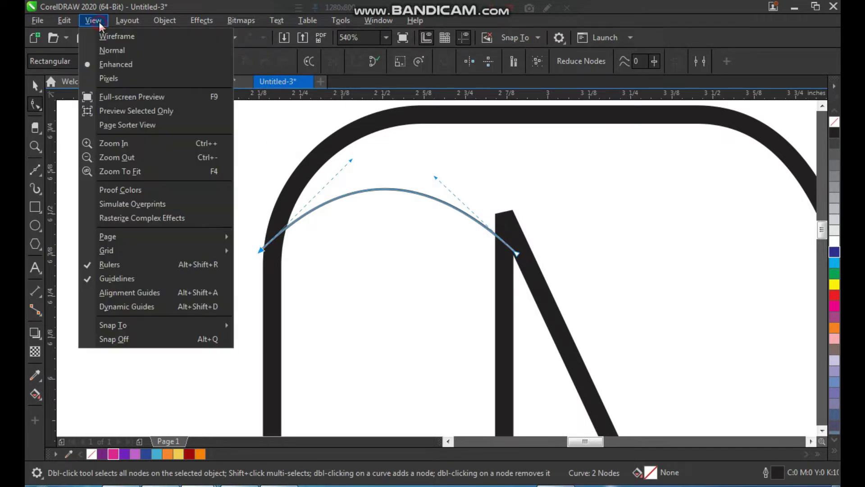
mouse_move(126, 26)
mouse_move(95, 26)
left_click(114, 37)
Step: Move the arc's right end node onto the triangle's top corner and refine the arc's curvature
key("F2")
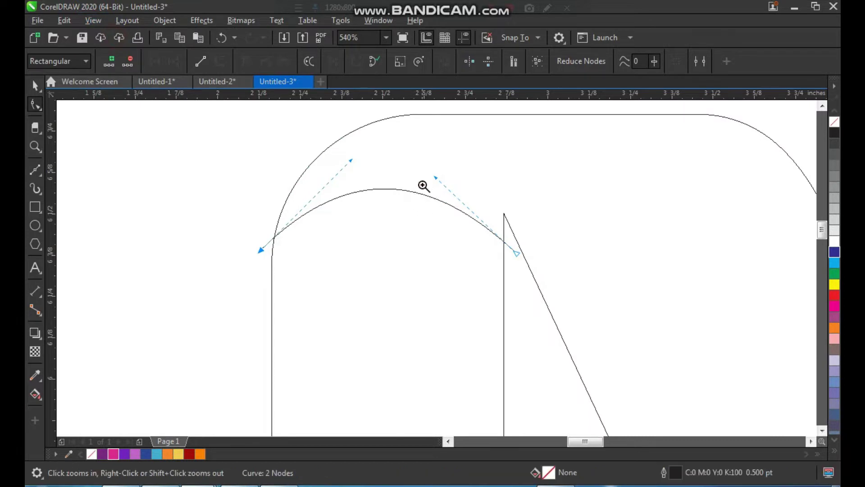
left_click_drag(423, 189, 534, 301)
left_click_drag(515, 268, 491, 197)
scroll(486, 274, "down", 3)
key("F2")
left_click_drag(329, 169, 532, 379)
left_click_drag(396, 174, 508, 359)
key("space")
Step: Make a vertically mirrored copy of the arc at the lower end of the shapes
scroll(402, 177, "down", 3)
key("F2")
left_click_drag(371, 122, 368, 400)
right_click(379, 151)
Step: Position the mirrored arc so it joins the triangle's bottom corner and the outer shape's lower left edge
key("F2")
left_click_drag(341, 370, 405, 450)
left_click(443, 228)
key("space")
left_click_drag(444, 225, 447, 298)
scroll(369, 262, "down", 3)
key("F2")
left_click_drag(311, 295, 559, 97)
left_click(528, 222)
Step: Draw a straight Bézier line from the triangle's right tip to the outer shape's lower right edge, about 0.51 by 0.71 inches
key("F2")
left_click_drag(358, 238, 495, 383)
left_click_drag(333, 140, 460, 299)
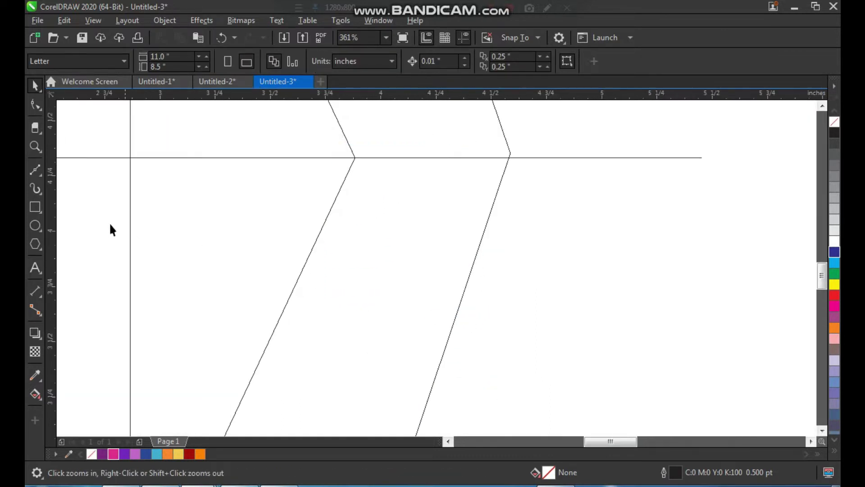
left_click(35, 172)
left_click(351, 155)
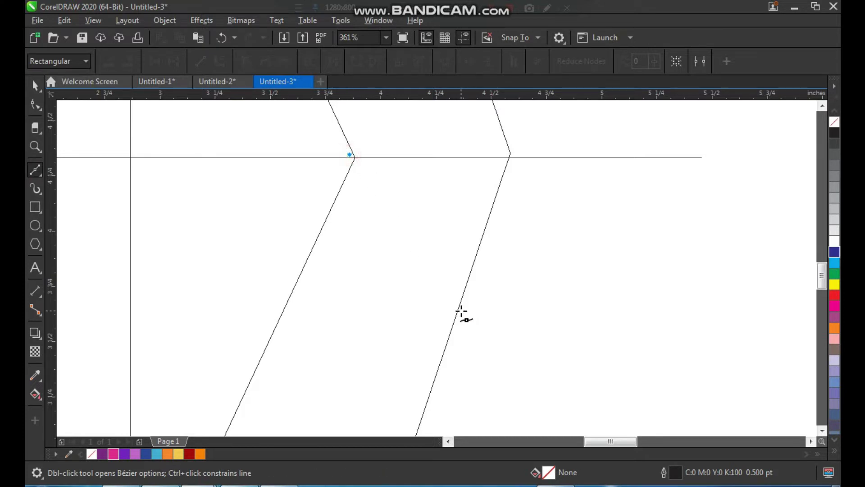
left_click(462, 311)
key("space")
Step: Move the diagonal line's lower end farther down past the outer edge, convert the line to a curve and bend it
key("F2")
left_click_drag(301, 129, 505, 358)
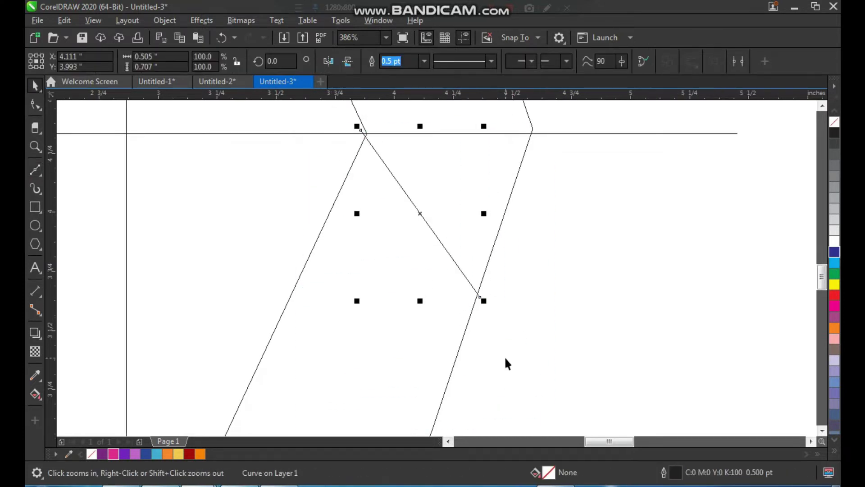
key("F10")
left_click_drag(480, 297, 481, 330)
left_click(464, 300)
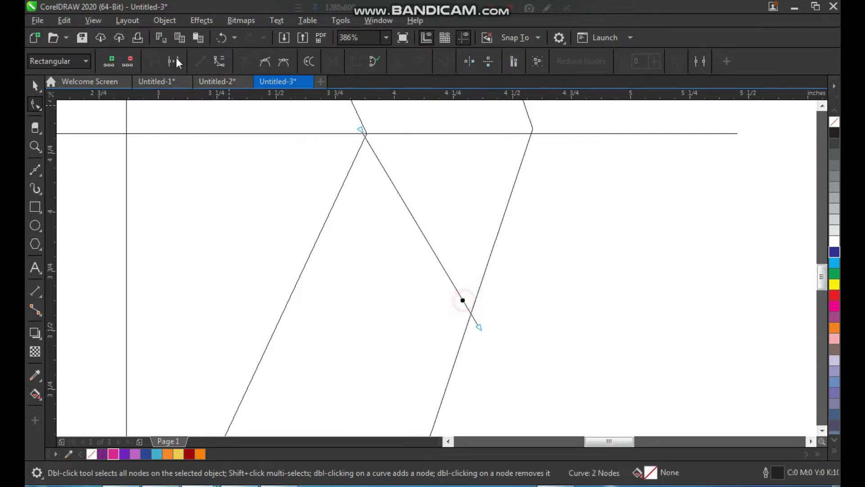
left_click(219, 65)
left_click_drag(442, 268, 398, 165)
Step: Adjust the curve's nodes and handles so it arcs smoothly from the triangle's tip across the outer shape's lower right edge
key("F2")
left_click_drag(328, 145, 400, 130)
left_click_drag(391, 197, 404, 185)
scroll(363, 226, "down", 2)
left_click_drag(368, 223, 544, 436)
scroll(380, 243, "down", 2)
key("F2")
left_click_drag(334, 201, 505, 443)
left_click_drag(509, 344, 500, 373)
left_click_drag(483, 270, 509, 275)
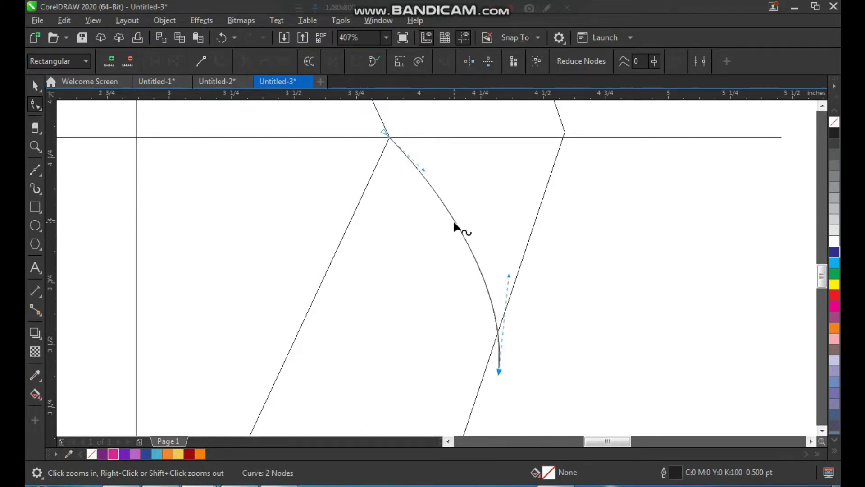
left_click_drag(454, 222, 449, 216)
scroll(493, 299, "down", 2)
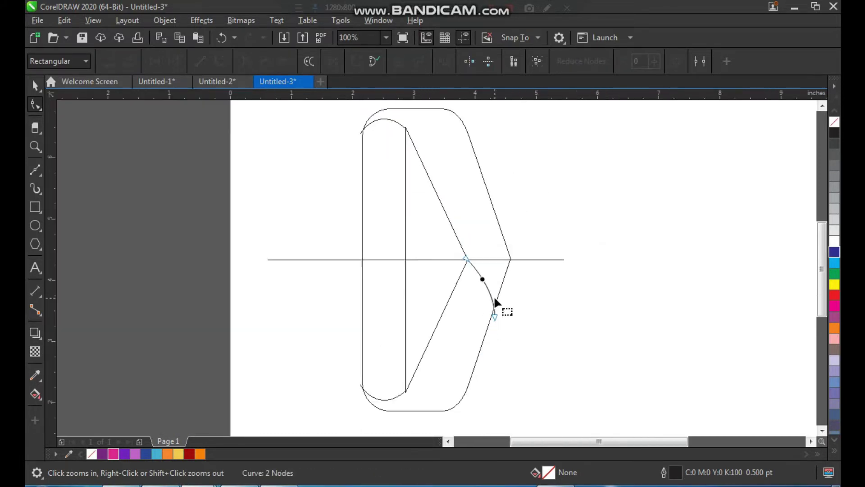
Step: Deselect the finished curve and switch the drawing display from Wireframe to Normal
key("space")
left_click(556, 225)
scroll(403, 238, "down", 1)
key("F2")
left_click_drag(355, 158, 546, 355)
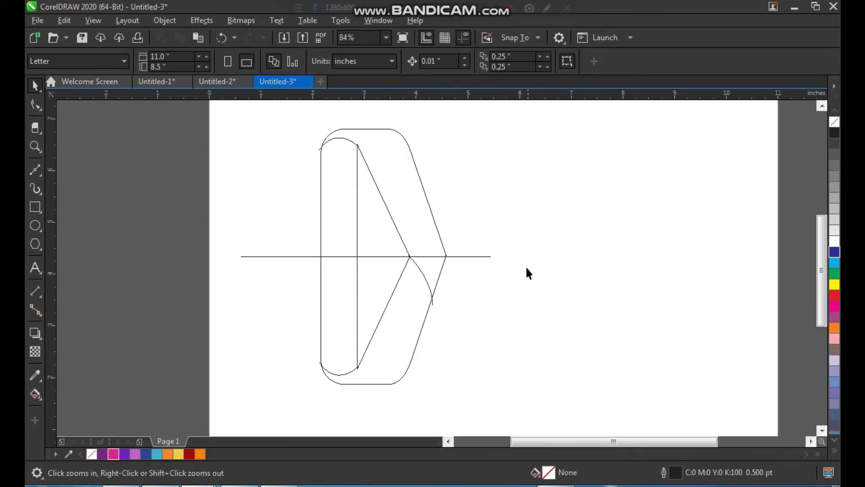
left_click(531, 256)
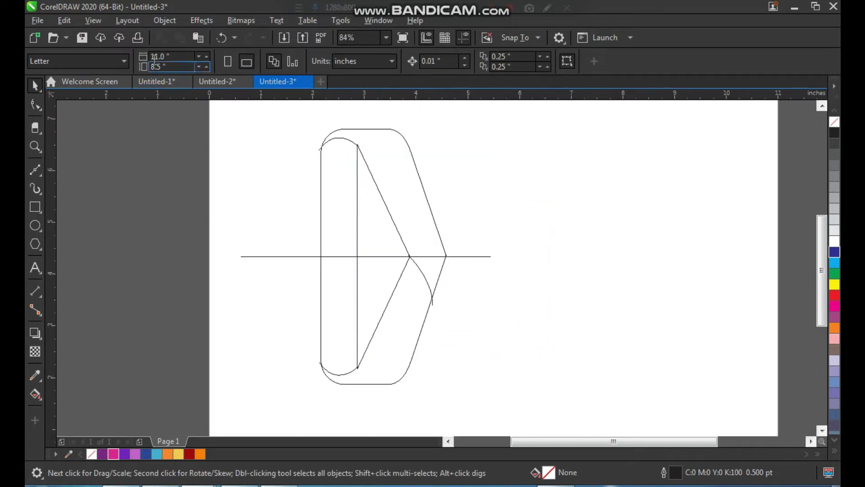
left_click(98, 22)
left_click(116, 53)
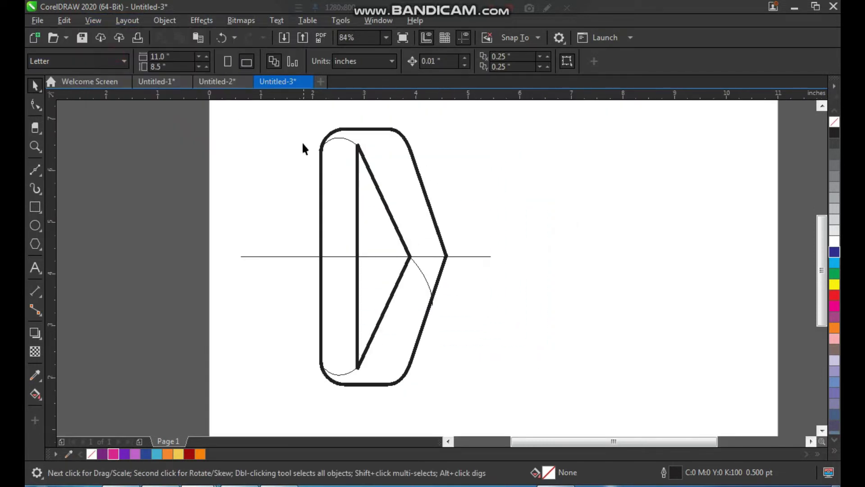
Step: Set the outline width of the two end arcs and the curve at the triangle's right tip to 4.0 pt
left_click_drag(413, 314, 457, 398)
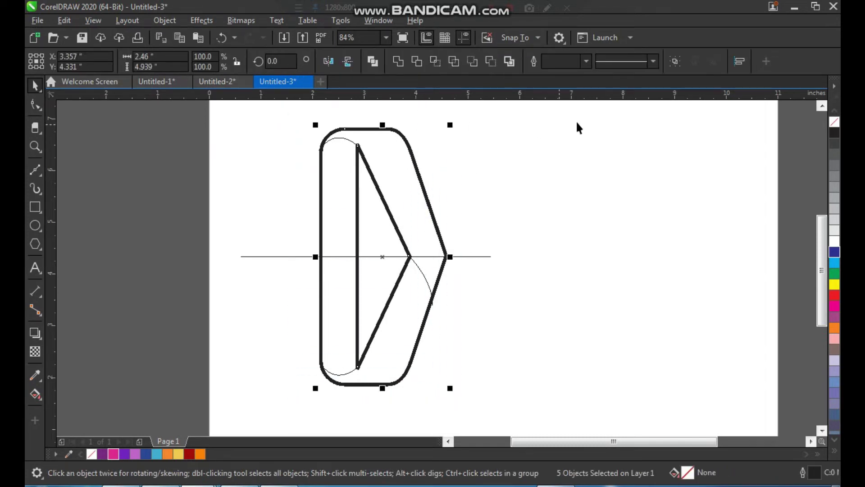
left_click(508, 183)
left_click_drag(308, 124, 363, 167)
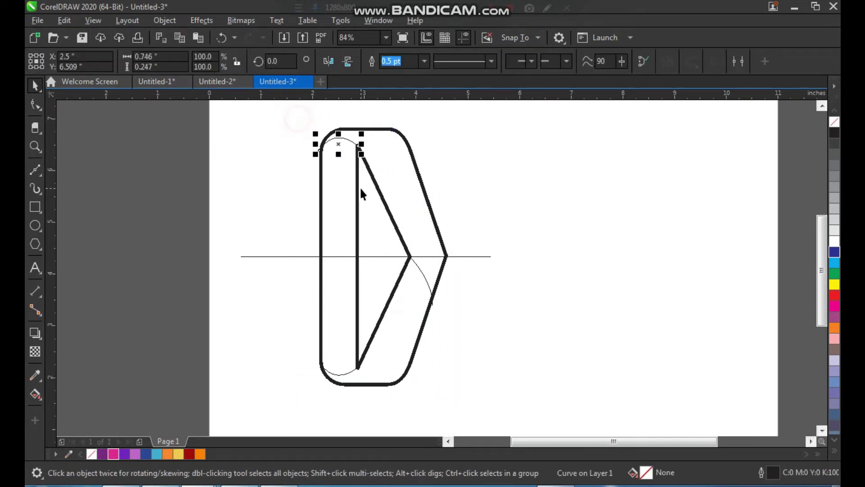
left_click(424, 62)
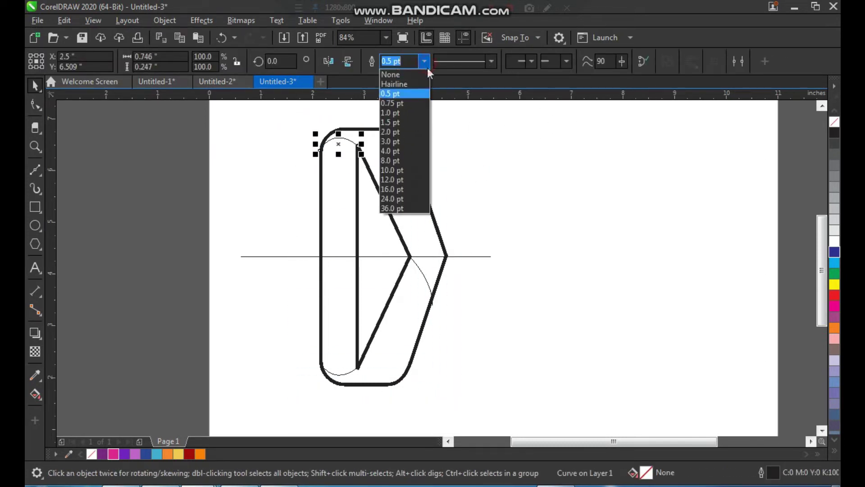
left_click(399, 151)
left_click(454, 182)
left_click(424, 273)
key("ctrl+r")
left_click(471, 311)
left_click(346, 377)
key("ctrl+r")
left_click(473, 344)
key("z")
left_click_drag(290, 122, 535, 422)
left_click(541, 358)
key("F7")
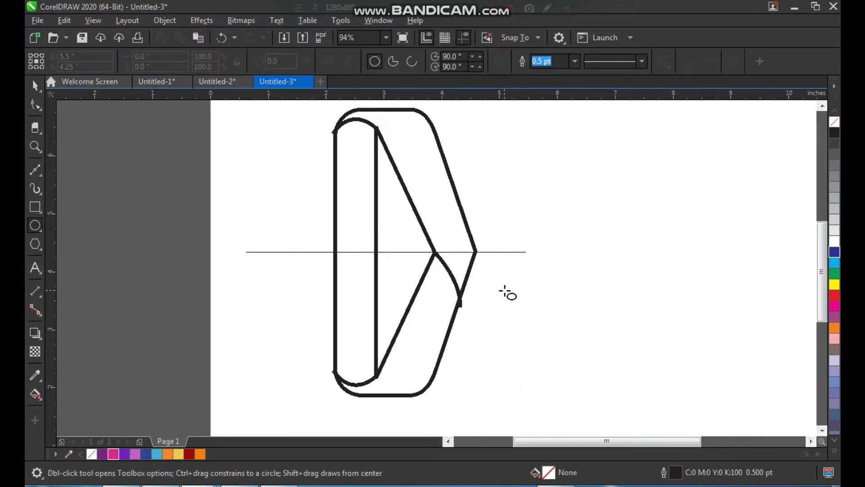
key("space")
left_click(502, 290)
left_click_drag(438, 174, 461, 177)
key("ctrl+z")
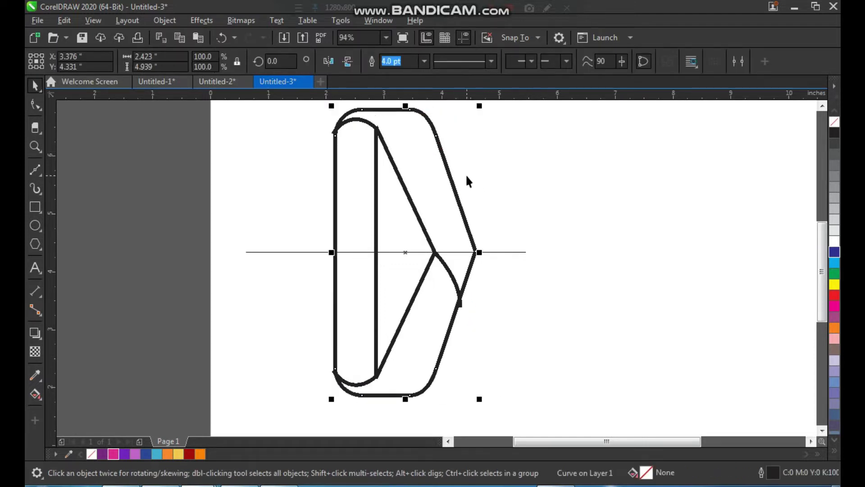
left_click(501, 166)
Step: Draw a rectangle about 4.95 inches tall, matching the outer shape's height, and stretch its right side well past the shape's point
left_click(36, 208)
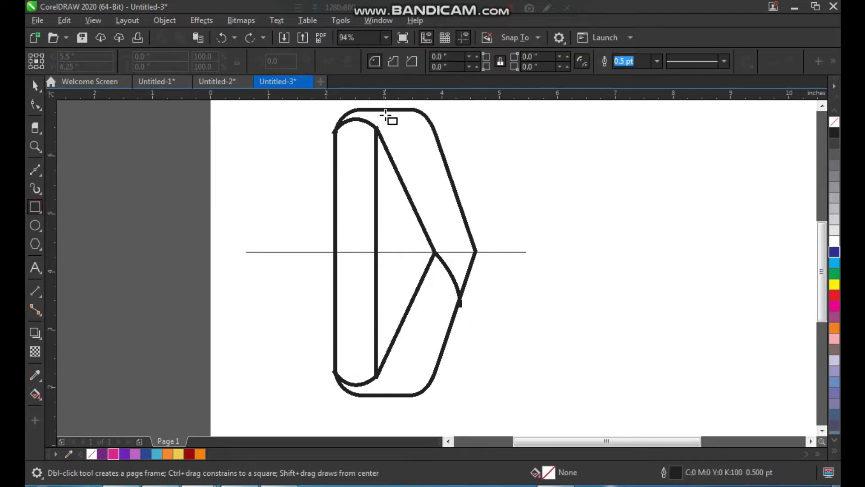
left_click_drag(380, 109, 446, 395)
key("space")
left_click_drag(433, 197, 585, 217)
left_click_drag(531, 260, 402, 254)
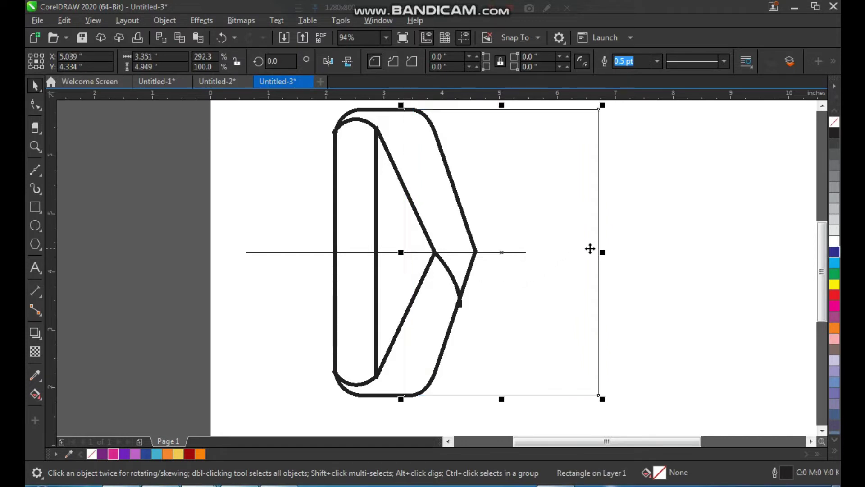
left_click_drag(602, 252, 662, 251)
Step: Round the rectangle's corners fully to 2.475 inches and widen it to about 6.2 inches
key("F10")
left_click_drag(662, 395, 516, 389)
key("space")
left_click_drag(667, 252, 767, 253)
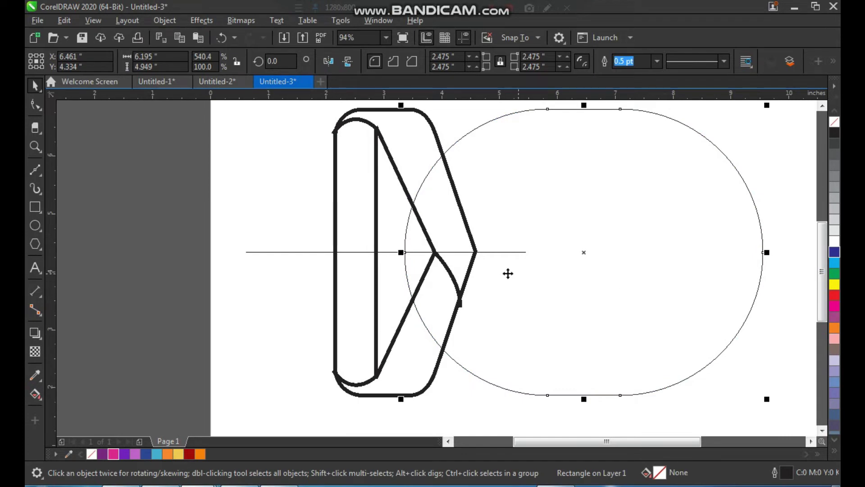
Step: Place a copy of the pointed outer shape to its right, over the middle of the rounded rectangle
scroll(494, 265, "down", 2)
key("F2")
left_click_drag(381, 152, 626, 378)
left_click_drag(371, 173, 509, 180)
left_click(565, 185)
Step: Scale the rounded rectangle about its centre to about 6.15 by 4.91 inches so its edges align with the copied outer shape
key("F2")
left_click_drag(683, 124, 360, 377)
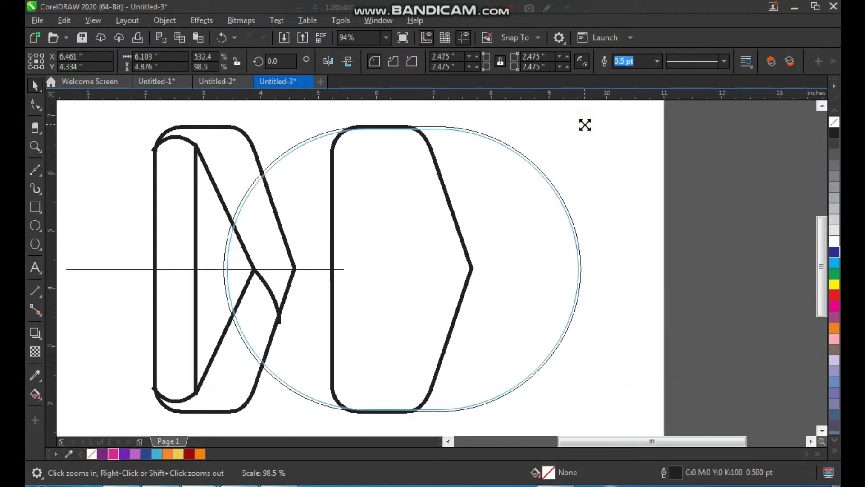
left_click_drag(585, 125, 585, 125)
left_click(599, 145)
left_click(494, 140)
key("F2")
left_click_drag(623, 104, 340, 185)
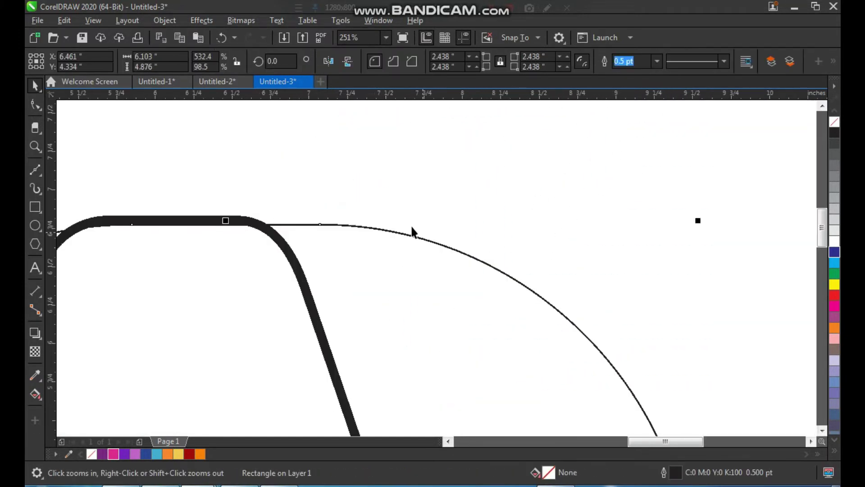
left_click_drag(698, 220, 703, 217)
scroll(391, 189, "down", 2)
key("F2")
left_click_drag(271, 172, 492, 425)
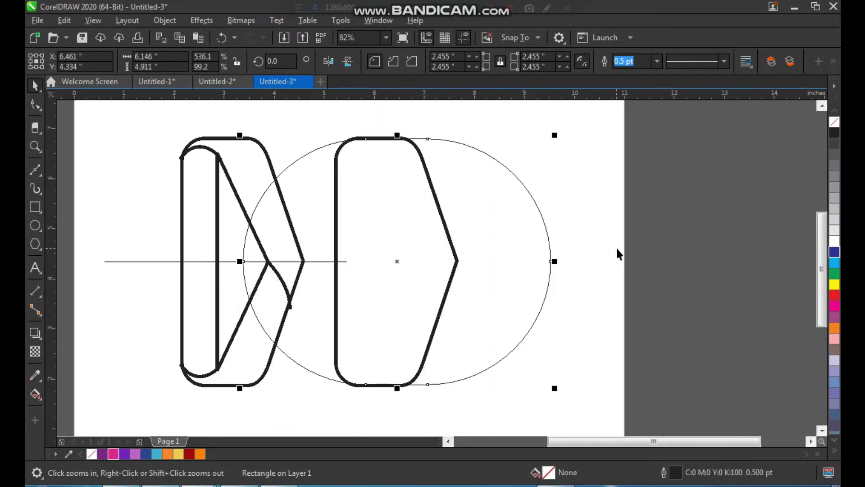
left_click(616, 247)
Step: Trim the rounded rectangle with the copied outer shape and delete the copy
left_click(423, 244)
left_click(477, 223, "shift")
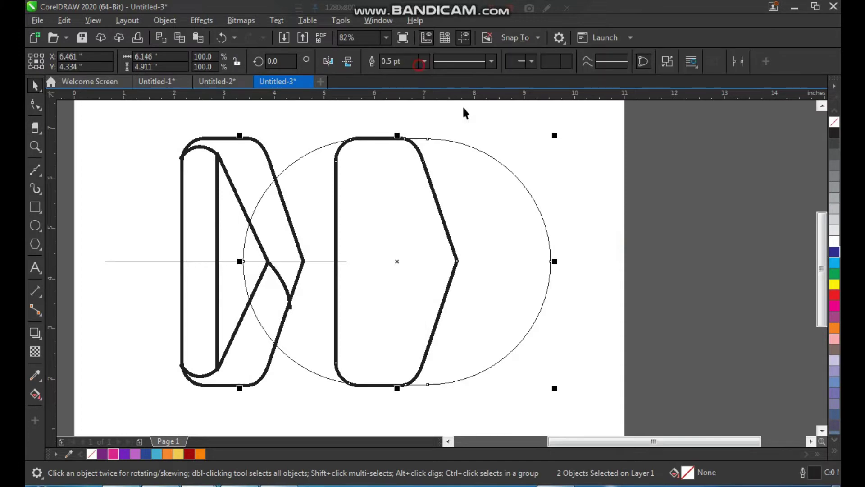
left_click(415, 198)
key("Delete")
Step: Break the trimmed rounded shape apart and delete its left piece
left_click_drag(460, 193, 475, 193)
key("ctrl+z")
key("ctrl+k")
left_click(385, 187)
left_click(465, 233)
left_click(321, 201)
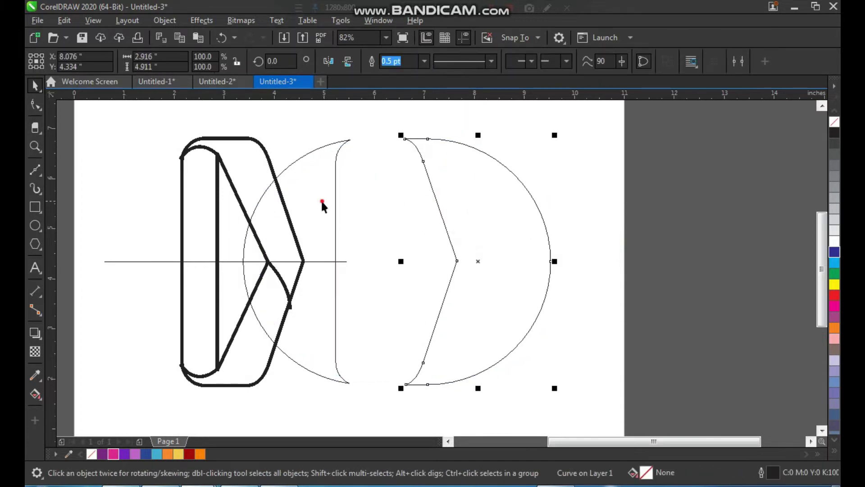
key("Delete")
Step: Move the remaining right piece left, leaving a narrow gap beside the outer shape's pointed edge
left_click_drag(465, 230, 332, 222)
left_click_drag(332, 223, 332, 223)
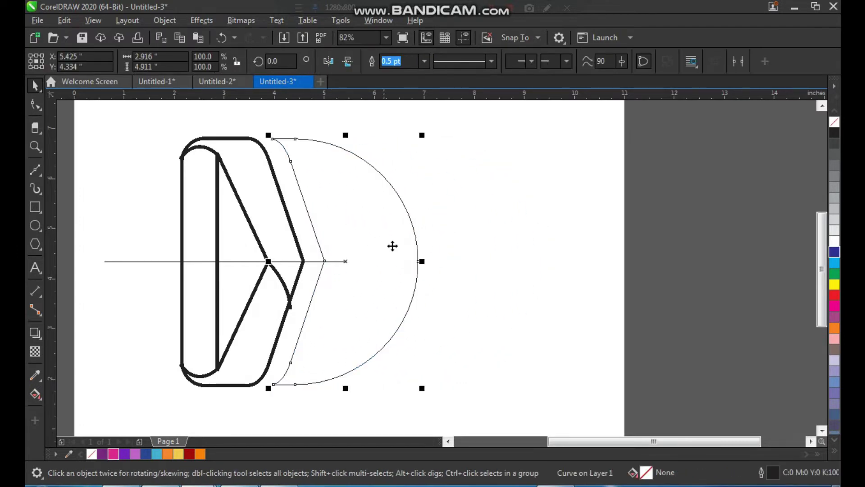
left_click(400, 253)
Step: Delete the horizontal centre line running through the drawing
scroll(439, 235, "down", 2)
key("F2")
left_click_drag(483, 176, 266, 324)
key("space")
left_click(233, 263)
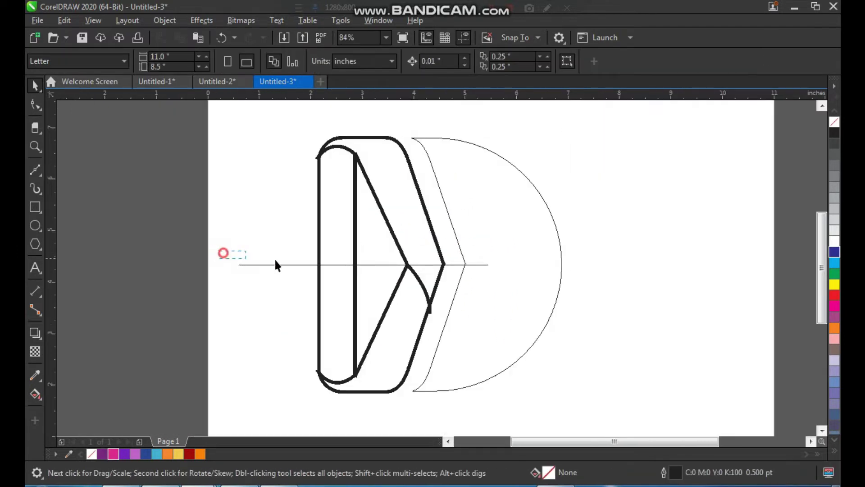
key("Delete")
Step: Set the outline width of the right-hand rounded piece to 4.0 pt
left_click(516, 200)
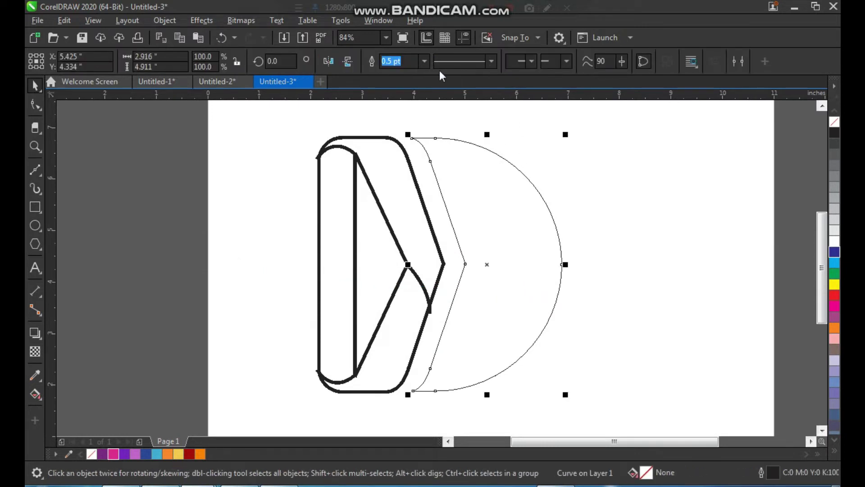
left_click(424, 61)
left_click(404, 147)
left_click(590, 173)
Step: Draw a straight Bézier line from the right piece's inner point to its lower right arc, about 1.16 by 1.93 inches
key("z")
left_click_drag(425, 199, 575, 387)
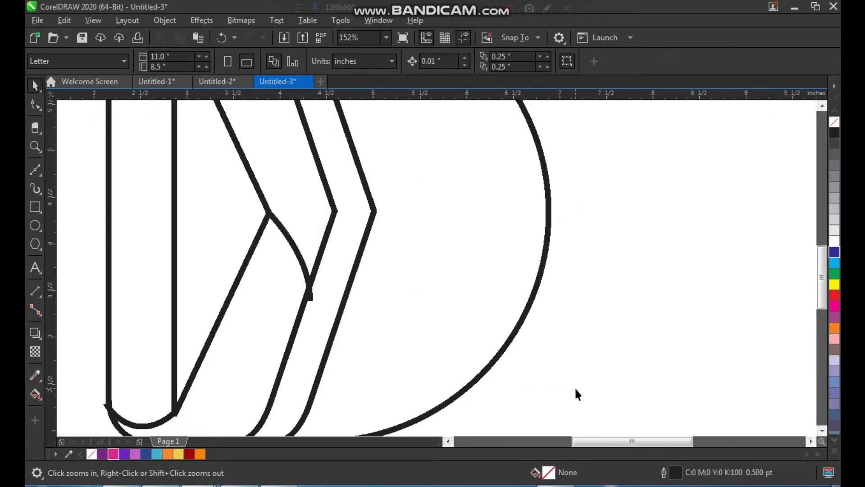
left_click(35, 170)
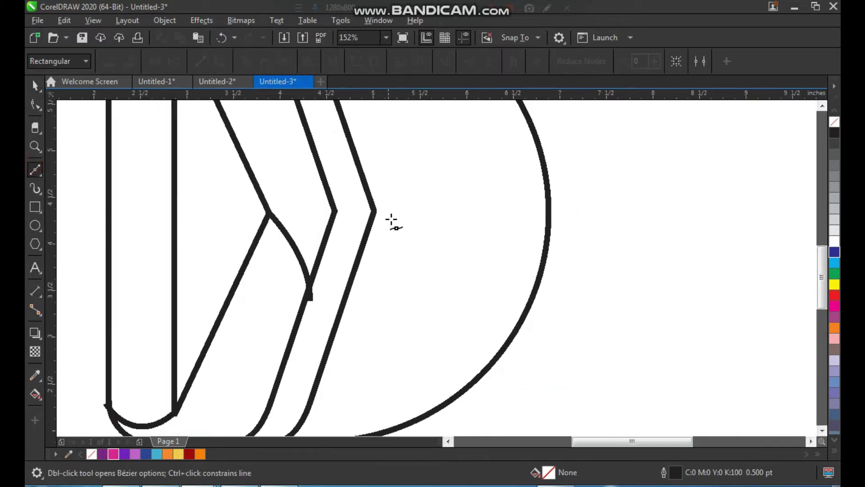
left_click(369, 209)
left_click(476, 390)
key("space")
Step: Set the outline width of the new diagonal line to 4.0 pt
scroll(429, 255, "down", 1)
key("F2")
left_click_drag(360, 201, 481, 341)
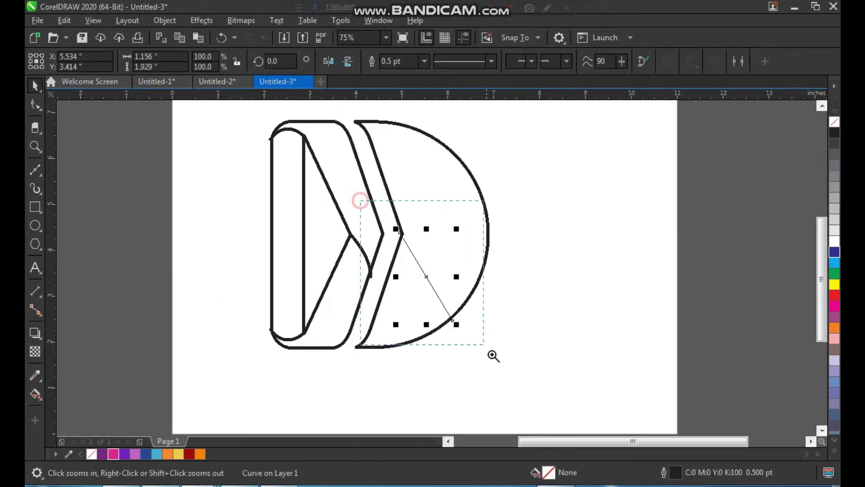
left_click(482, 342)
left_click(424, 61)
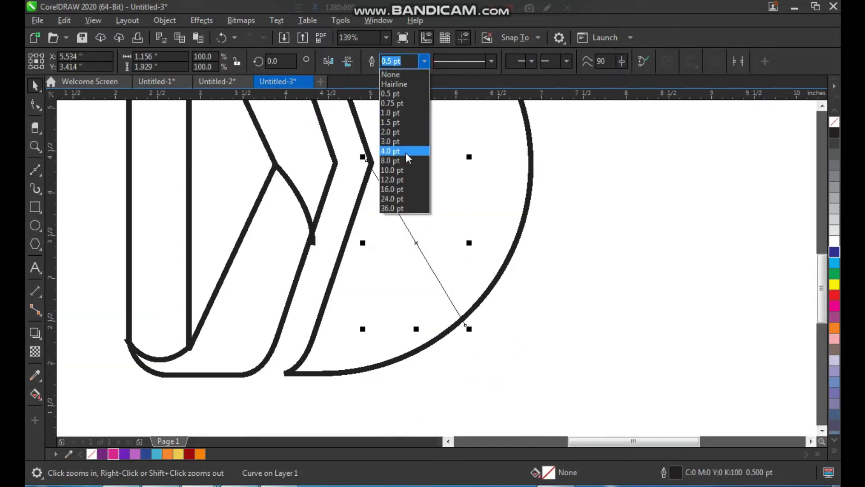
left_click(407, 154)
Step: Move the diagonal line's lower end node slightly farther down, just past the rounded piece's arc
left_click_drag(345, 140, 404, 199)
key("F10")
scroll(420, 216, "down", 1)
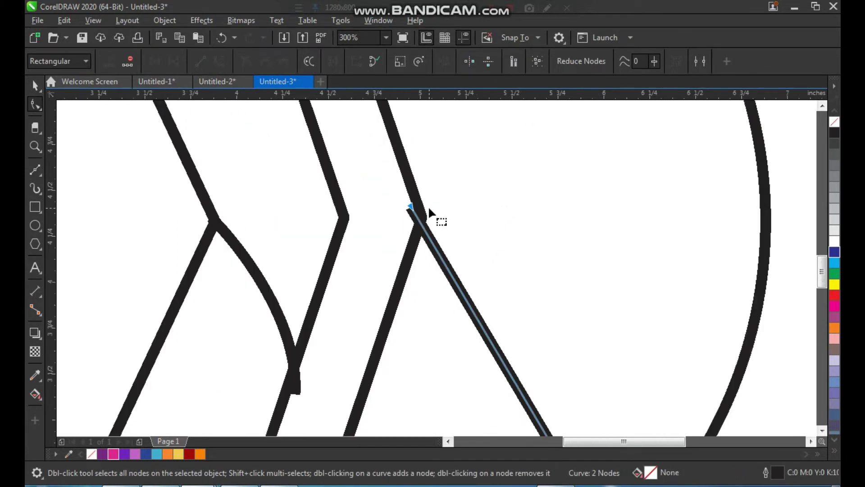
scroll(397, 183, "down", 3)
scroll(477, 270, "up", 1)
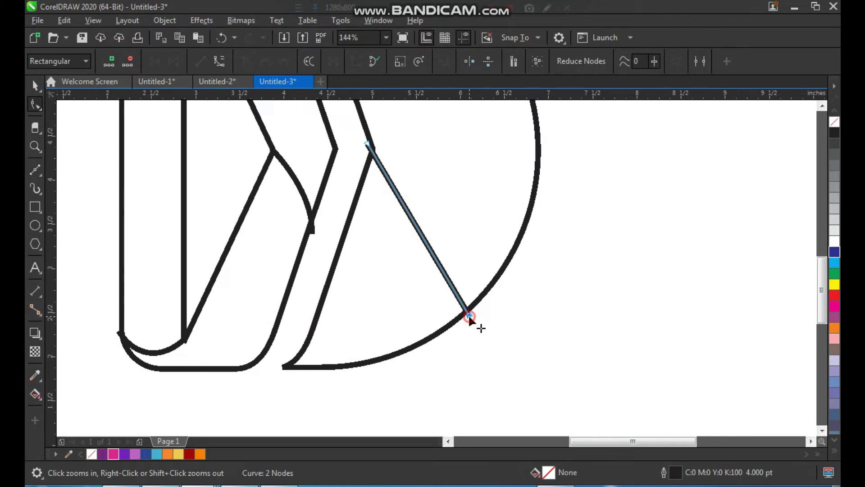
left_click_drag(469, 317, 467, 323)
Step: Convert the diagonal line to a curve and bend it into a gentle S shape ending steeply across the arc
left_click(451, 292)
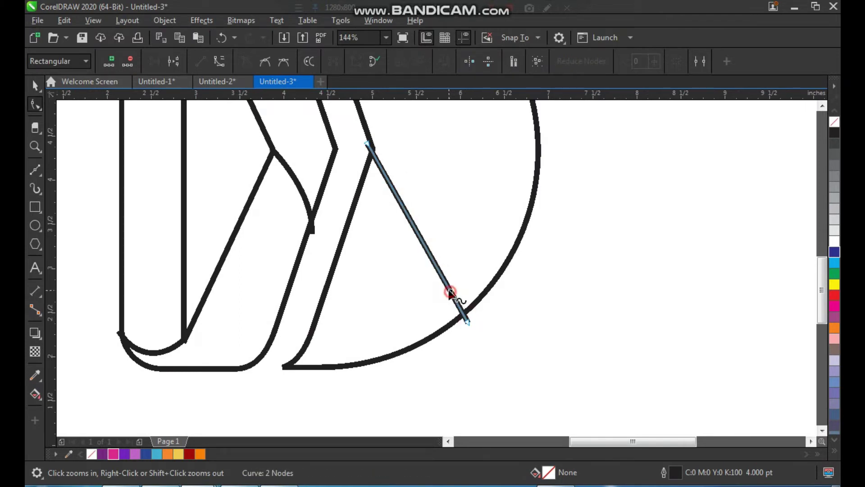
left_click(219, 62)
left_click_drag(435, 266, 484, 292)
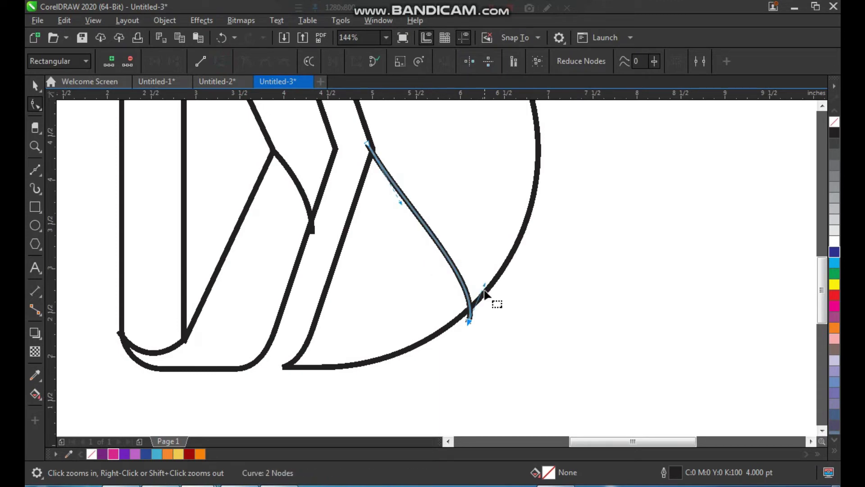
key("space")
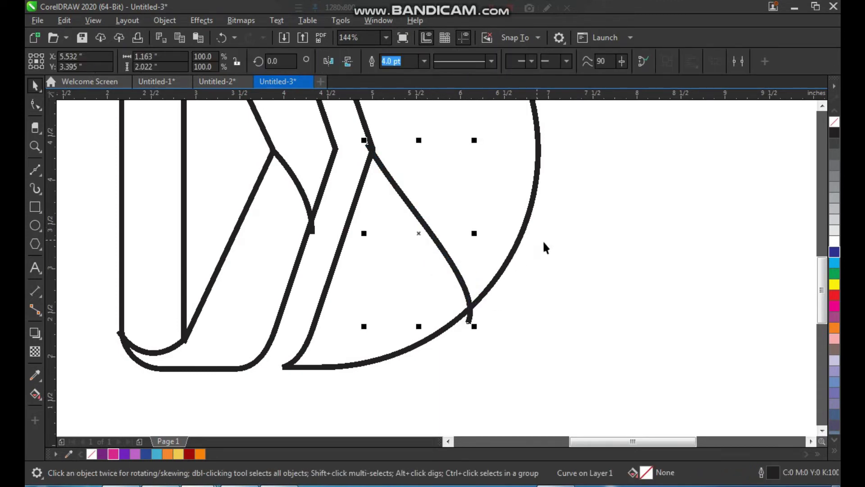
left_click(577, 251)
Step: Use Smart Fill to create filled shapes from the left bar, the upper and lower bands and both parts of the right piece
key("F3")
key("F2")
left_click_drag(242, 340, 575, 83)
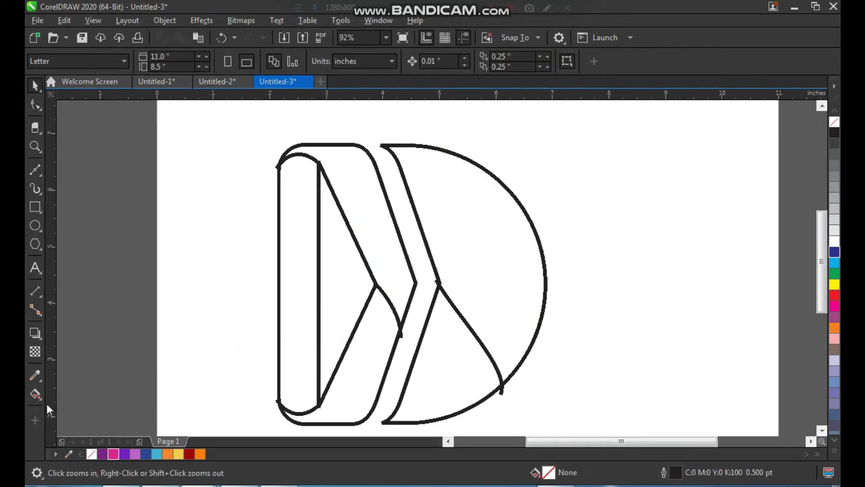
left_click(41, 400)
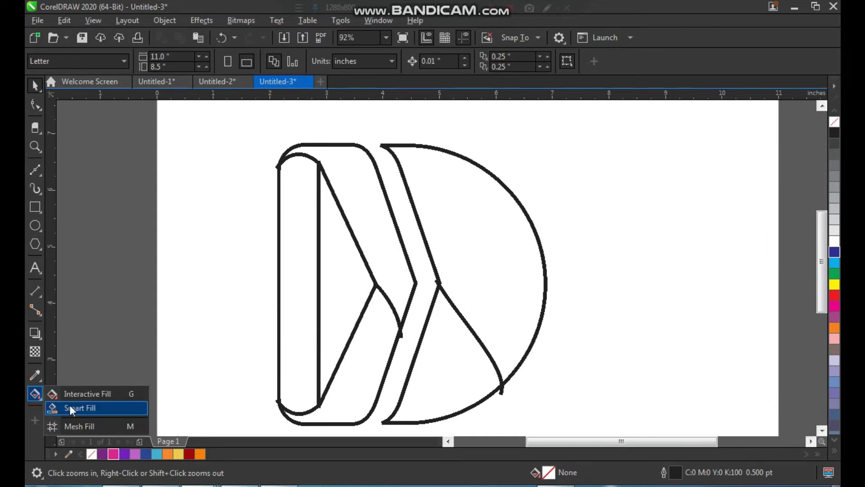
left_click(69, 405)
left_click(302, 256)
left_click(373, 215)
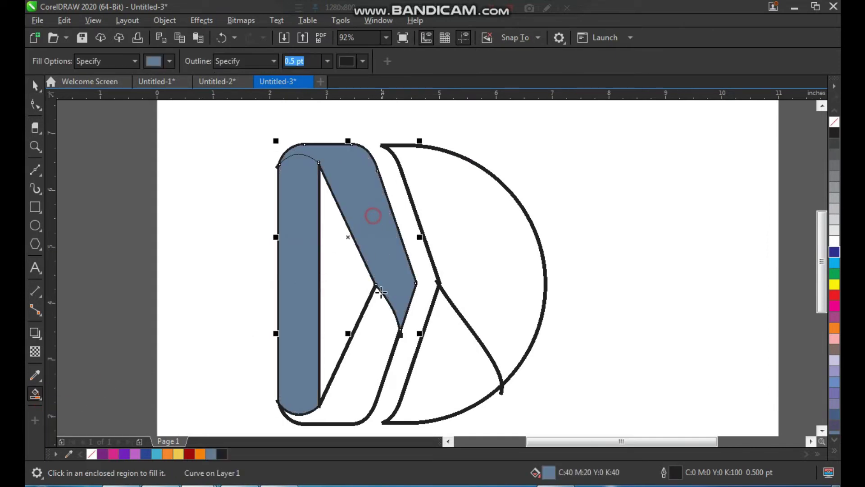
left_click(364, 362)
left_click(439, 367)
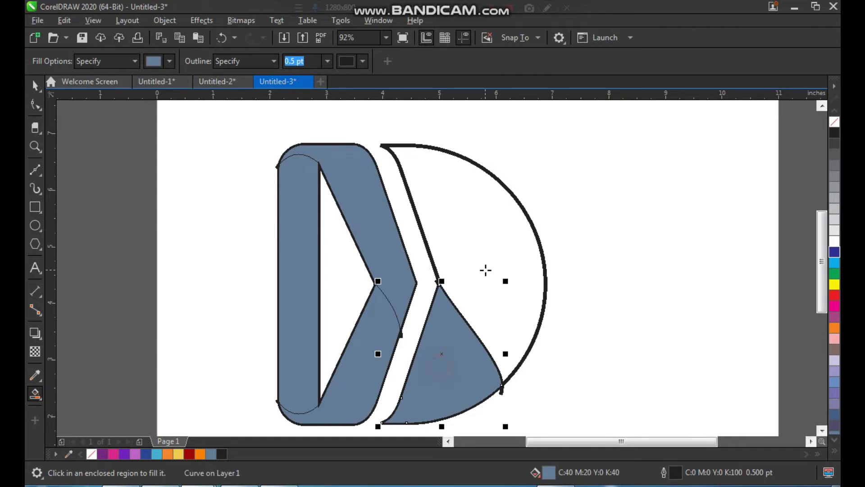
left_click(485, 270)
Step: Select the five filled shapes together and move them to the right, off the original outlines
key("space")
left_click(601, 265)
left_click(485, 315)
left_click(457, 361, "shift")
left_click(402, 286, "shift")
left_click(365, 341, "shift")
left_click_drag(299, 304, 593, 304)
Step: Delete all the original outline construction shapes
scroll(533, 285, "down", 2)
left_click_drag(332, 179, 519, 357)
key("Delete")
Step: Select all the filled shapes and move them back left onto the middle of the page
left_click_drag(432, 377, 708, 226)
left_click_drag(661, 308, 491, 308)
left_click(572, 257)
key("z")
left_click_drag(367, 194, 431, 265)
left_click_drag(566, 373, 565, 373)
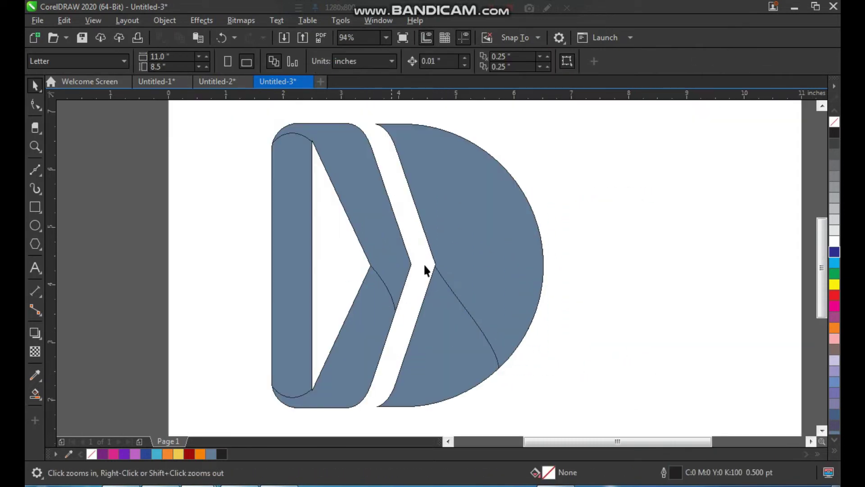
Step: Fill the left vertical bar with the purple R118 G37 B129 (#762581)
key("space")
left_click(367, 188)
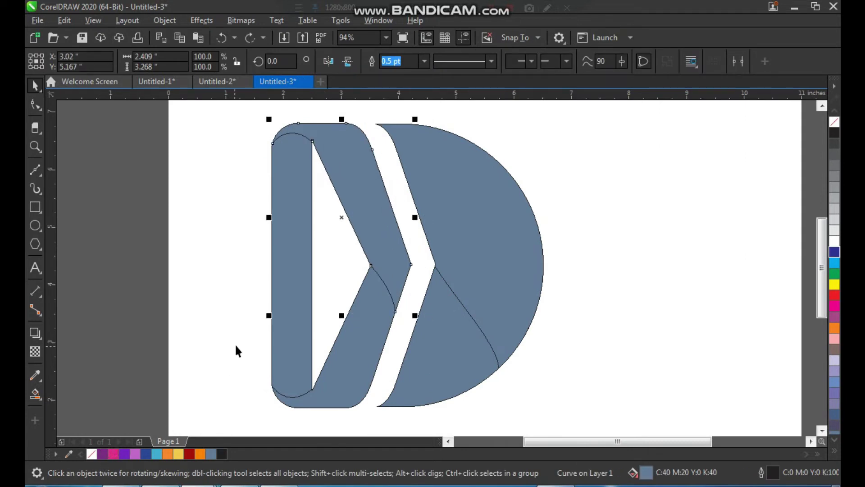
left_click(283, 293)
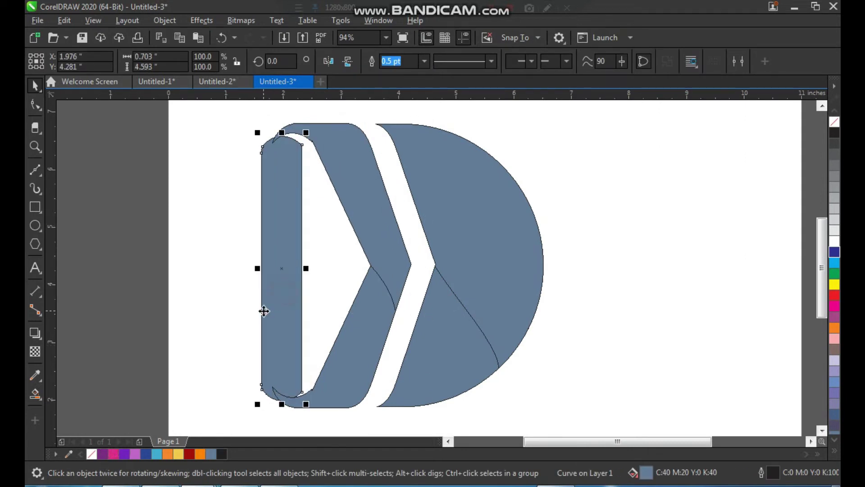
left_click(104, 451)
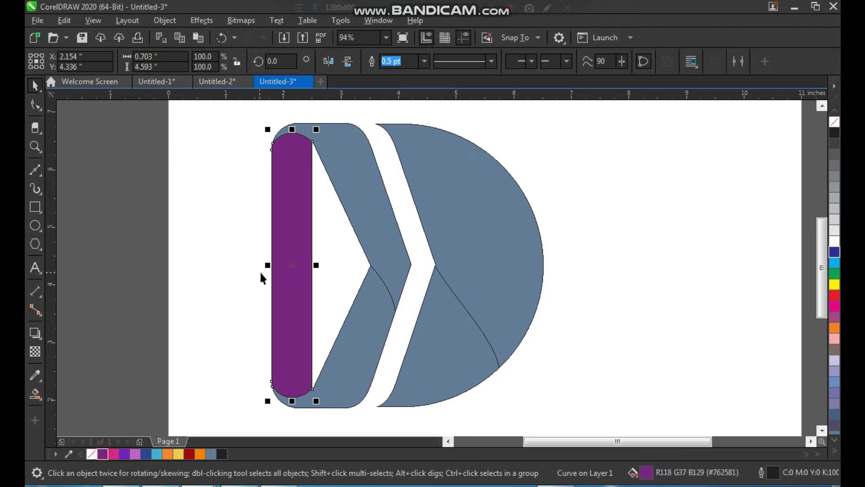
Step: Give the left bar an elliptical fountain fill from pink at the centre to purple, enlarging the ellipse to nearly the bar's full height
left_click(38, 399)
left_click(72, 389)
left_click_drag(294, 188, 284, 313)
left_click_drag(112, 452, 295, 306)
left_click(253, 64)
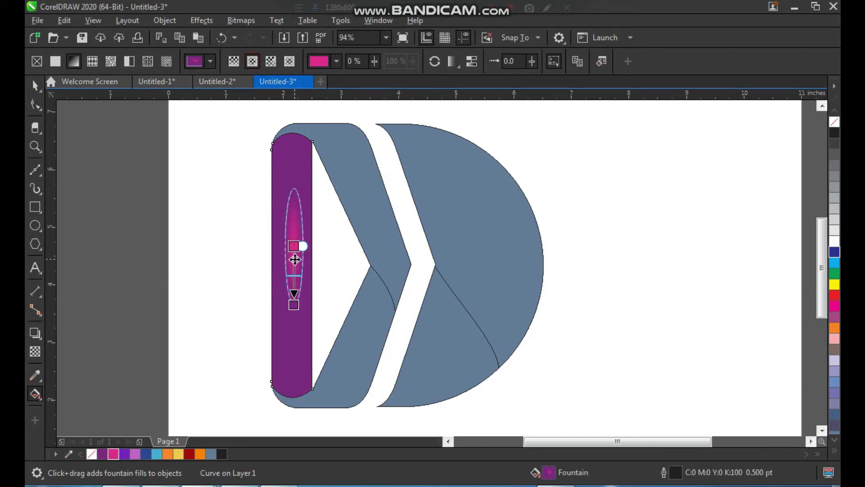
left_click_drag(293, 246, 323, 251)
left_click_drag(295, 310, 292, 372)
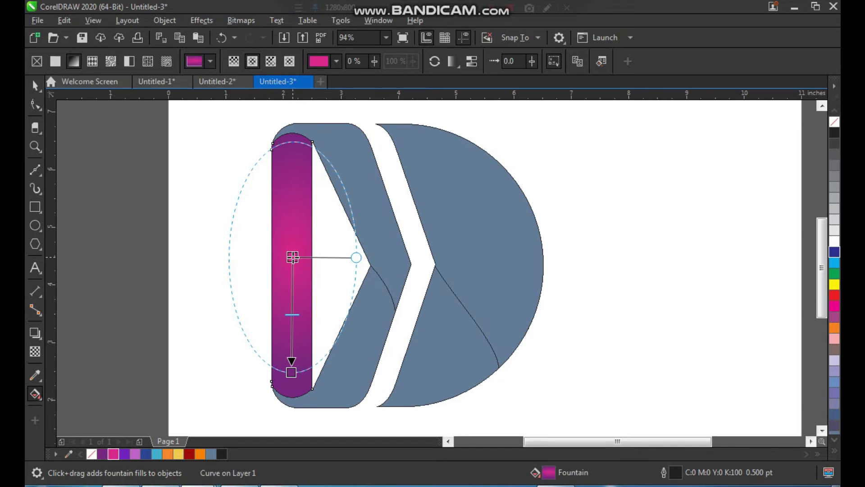
Step: Give the upper slanted band a linear fountain fill running from violet at its top to light purple near its tip
key("space")
left_click(226, 191)
left_click(374, 169)
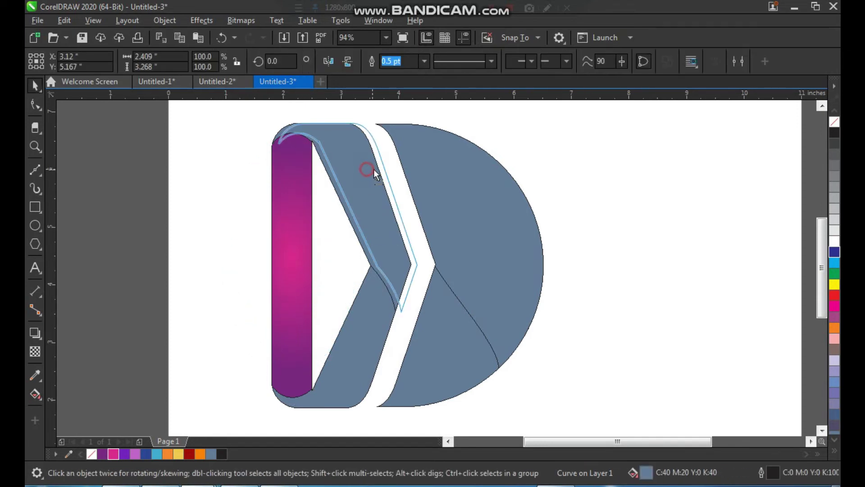
left_click(127, 454)
left_click(35, 394)
left_click_drag(342, 152, 379, 246)
left_click(136, 454)
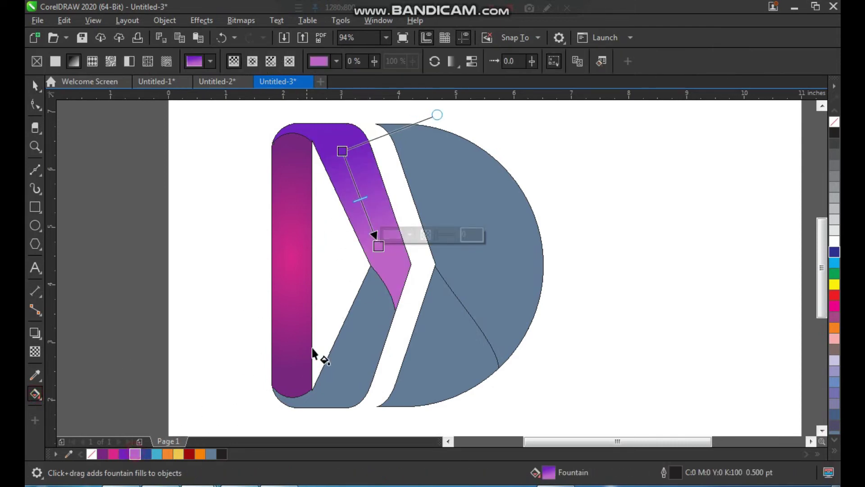
Step: Give the lower slanted band a linear fountain fill running from dark blue at its upper tip to light blue at its base
key("space")
left_click_drag(366, 337, 370, 329)
key("ctrl+z")
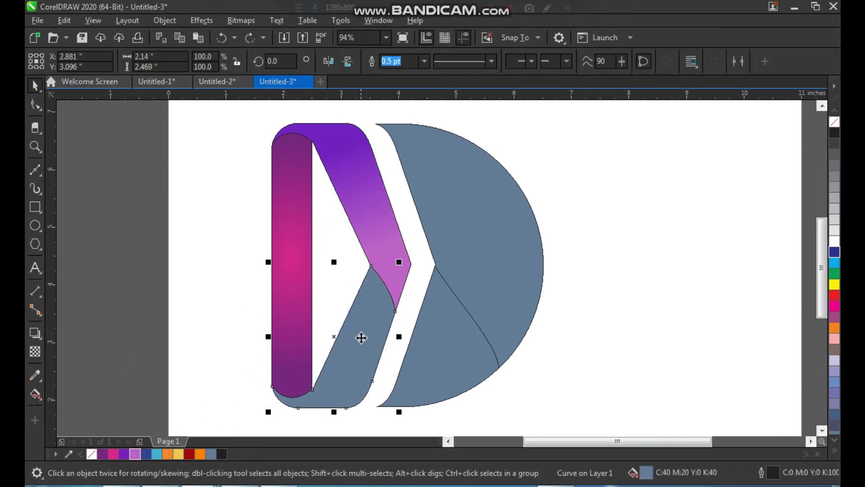
left_click(147, 454)
left_click(36, 394)
left_click_drag(369, 305, 329, 394)
left_click_drag(157, 456, 329, 394)
Step: Fill the large rounded right piece with the orange R243 G134 B43 (#F3862B)
scroll(338, 220, "down", 3)
key("F2")
left_click_drag(300, 152, 519, 345)
key("space")
left_click(555, 255)
left_click_drag(462, 243, 480, 241)
left_click_drag(469, 274, 453, 265)
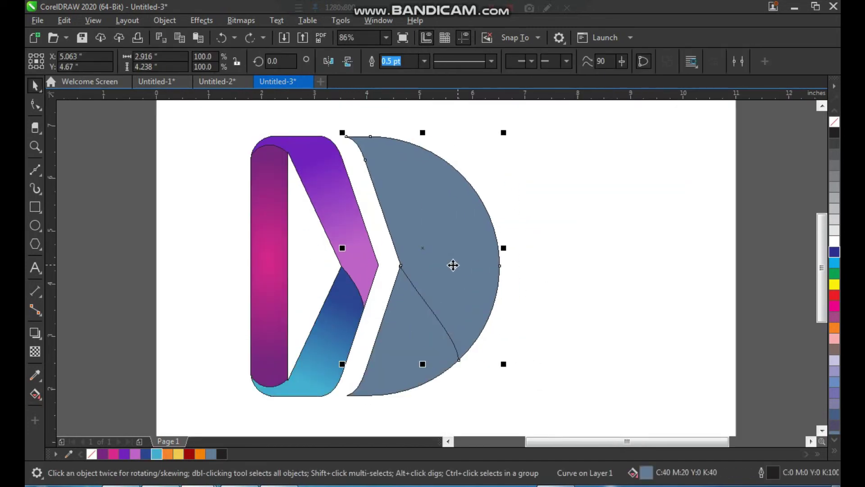
left_click(168, 454)
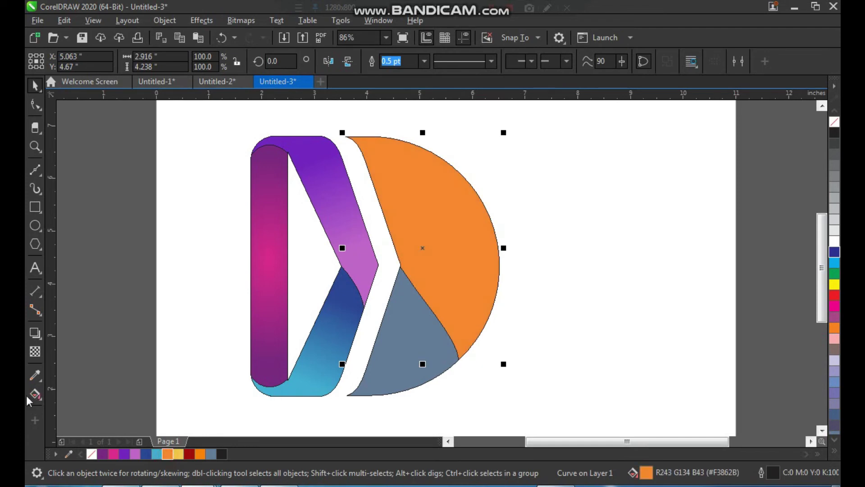
Step: Apply a linear fountain fill to the large rounded piece, from orange at its upper part to yellow at its lower part
left_click(30, 398)
left_click_drag(392, 168, 451, 300)
left_click_drag(179, 457, 461, 306)
left_click(545, 333)
Step: Give the lower triangular right piece a linear fountain fill from dark red near its slanted edge to orange at its lower-left corner
key("space")
left_click(432, 357)
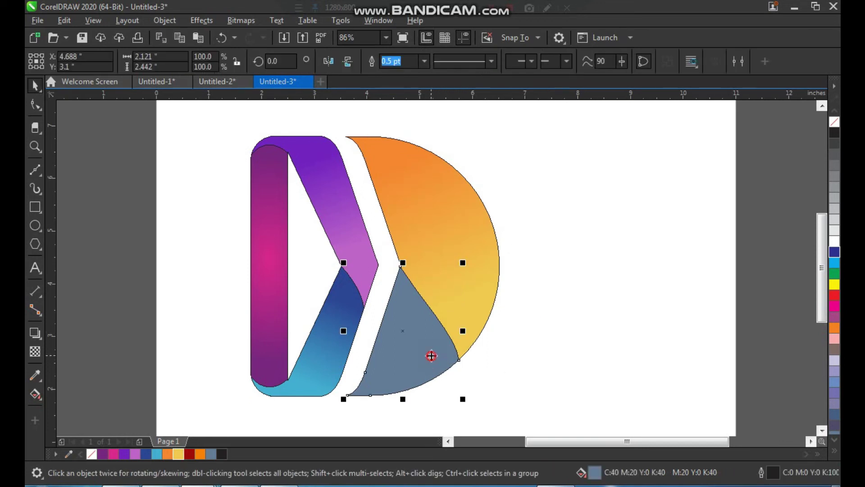
left_click(190, 453)
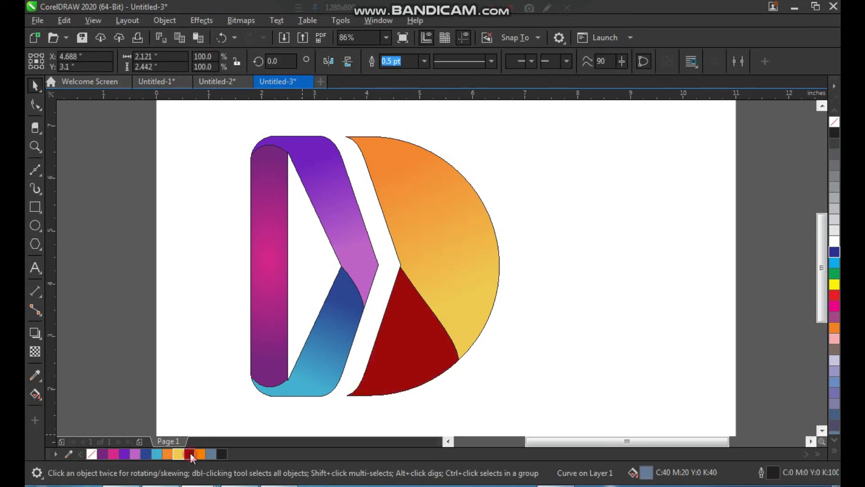
left_click(36, 399)
left_click_drag(423, 324, 376, 380)
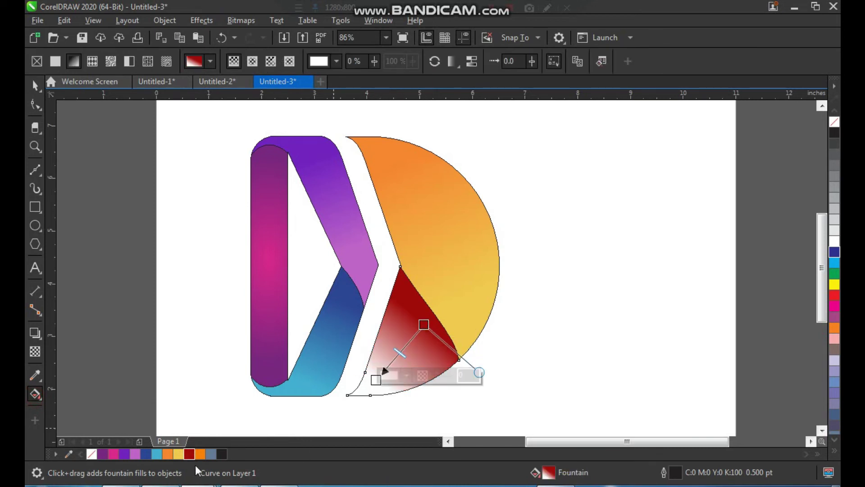
left_click_drag(200, 456, 372, 383)
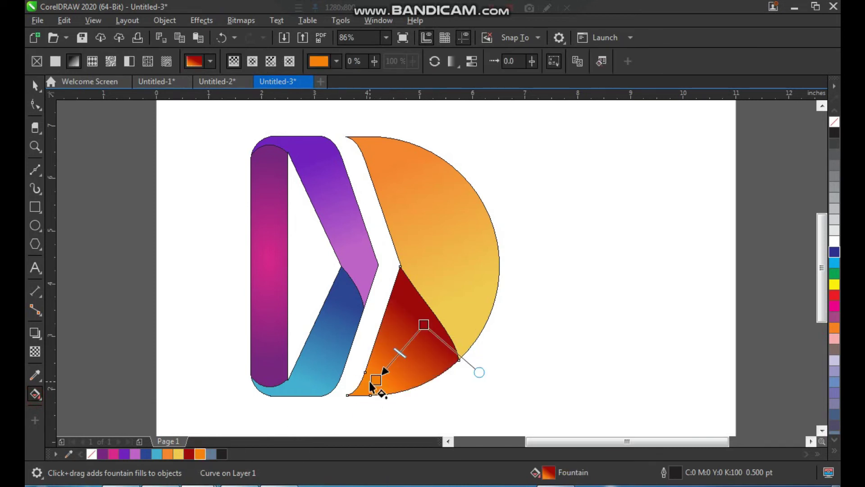
Step: Group all five coloured parts of the D and remove their outlines
left_click(29, 88)
left_click_drag(218, 120, 537, 416)
key("ctrl+g")
left_click_drag(482, 306, 559, 291)
right_click(835, 123)
left_click(662, 200)
Step: Move the grouped logo to the middle of the page and scale it down proportionally to 57.7%
scroll(394, 248, "down", 2)
key("F2")
left_click_drag(296, 152, 547, 379)
left_click_drag(433, 272, 317, 356)
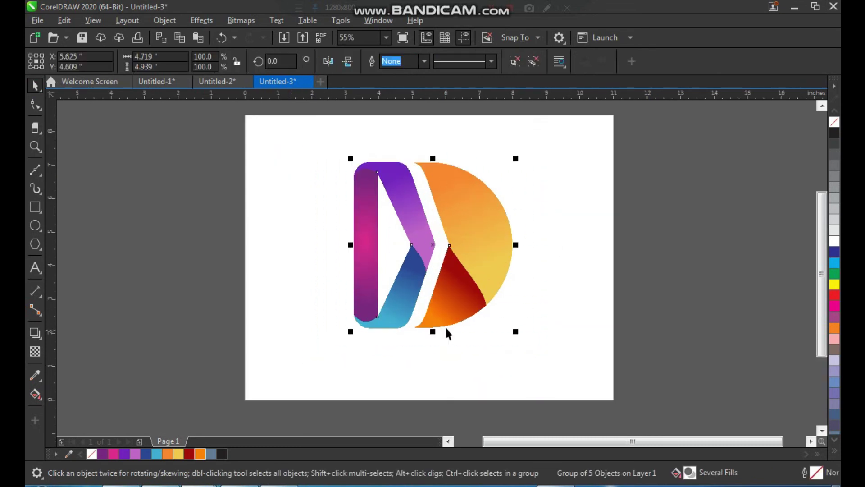
left_click_drag(516, 333, 469, 263)
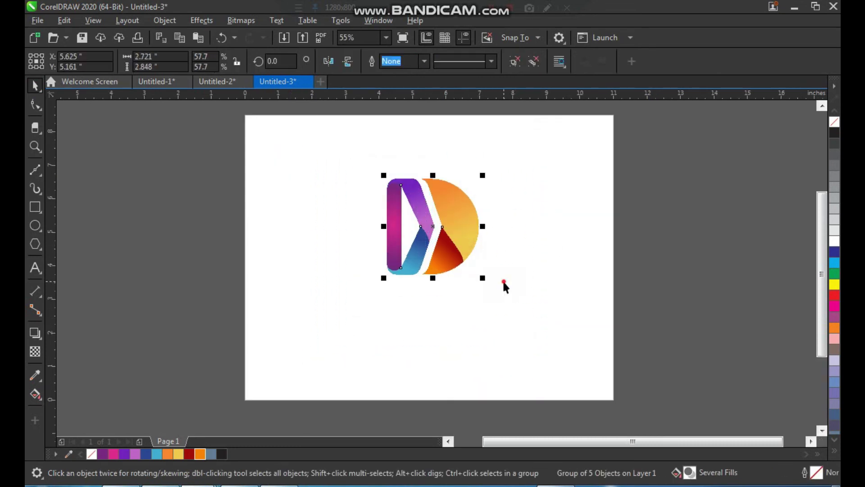
key("Escape")
Step: Add the bold text "COMPANY LOGO" on two lines below the D logo in Arial 24 pt
key("z")
left_click_drag(352, 151, 578, 393)
key("F8")
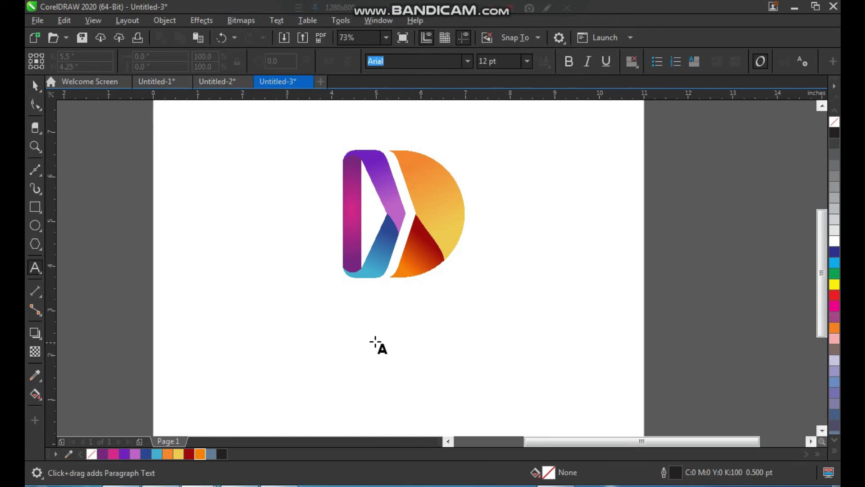
left_click(345, 326)
type("d")
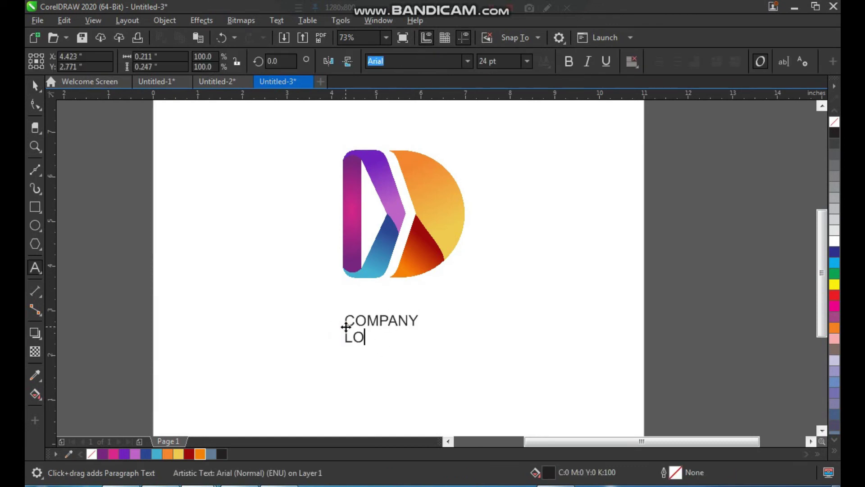
key("ctrl+space")
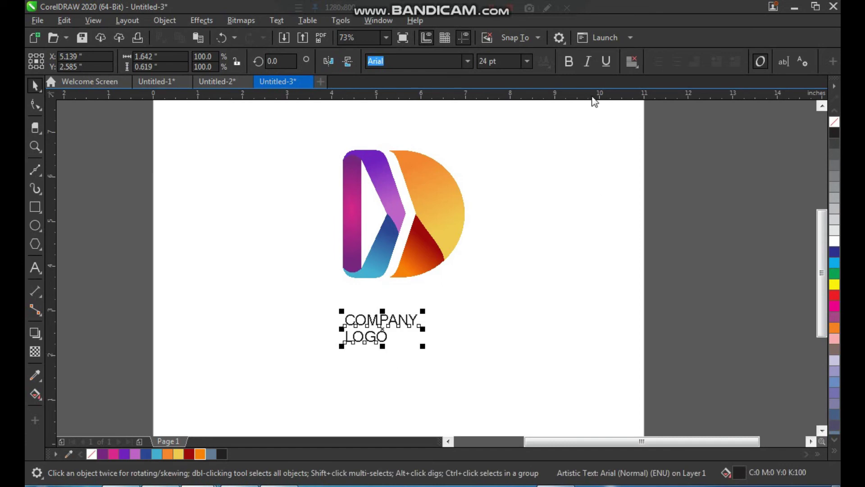
left_click(567, 64)
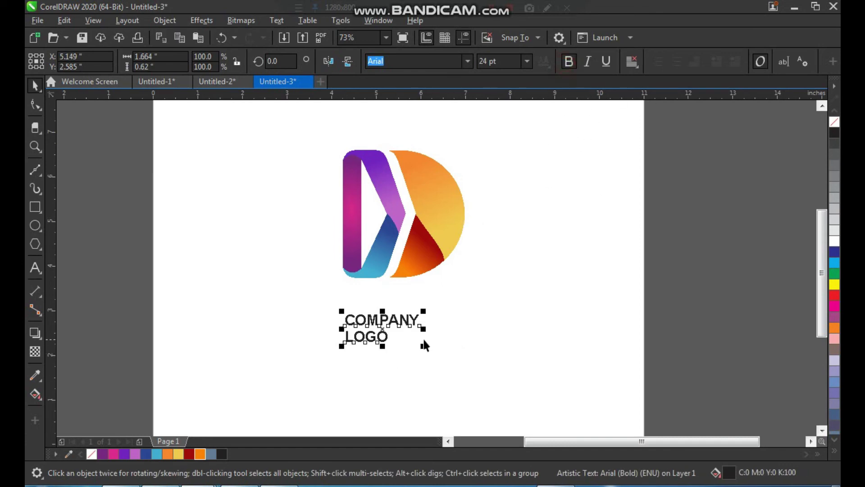
Step: Centre-align the two text lines, enlarge the text to nearly the logo's width and centre it beneath the logo
left_click_drag(413, 321, 412, 298)
left_click(634, 61)
left_click(652, 108)
left_click_drag(424, 325, 463, 346)
left_click(450, 234, "shift")
key("c")
left_click(500, 298)
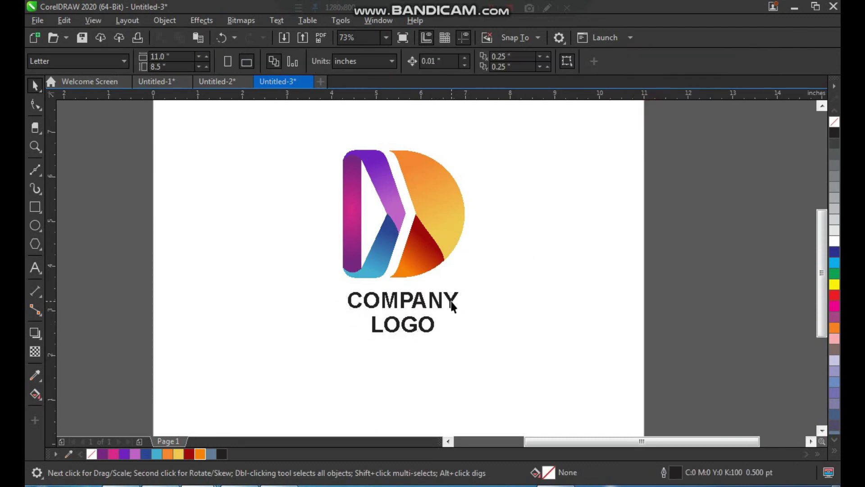
Step: Nudge the "COMPANY LOGO" text up slightly closer to the D
left_click(453, 307)
left_click(455, 305)
left_click(452, 305)
key("Up")
key("Up")
key("Up")
key("Up")
key("Up")
key("Up")
Step: Group the D with its text and move them slightly up and to the right
left_click(499, 253)
left_click_drag(514, 122, 284, 379)
left_click_drag(442, 255, 470, 240)
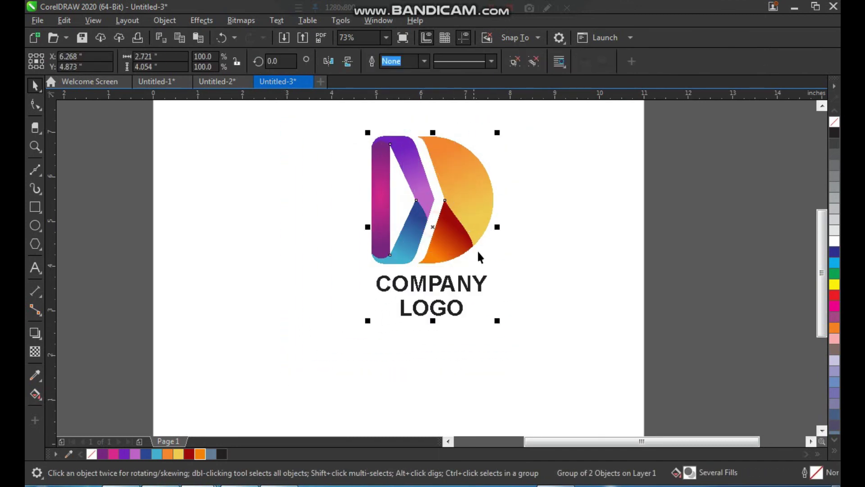
Step: Move the text down from the logo and draw a flat ellipse about 2.9 by 0.27 inches in the gap
left_click(515, 271)
left_click_drag(481, 287, 480, 311)
key("F2")
left_click_drag(312, 193, 551, 343)
left_click(40, 228)
left_click_drag(270, 252, 539, 283)
key("space")
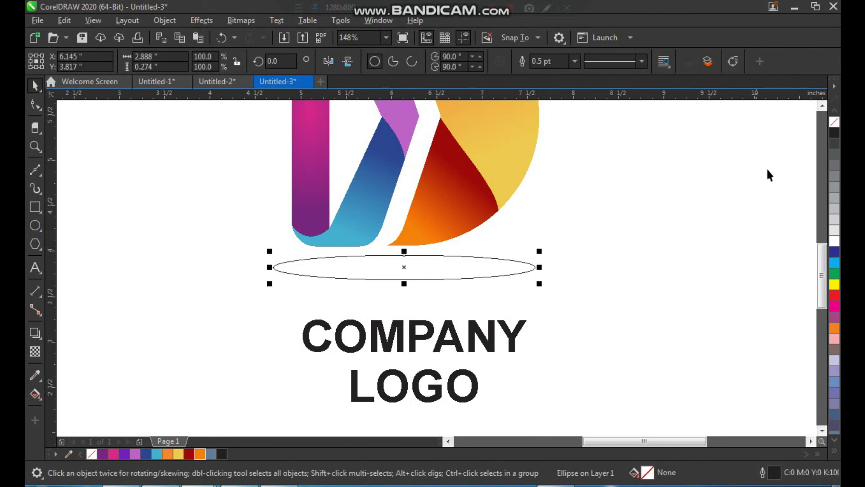
Step: Fill the ellipse with black, remove its outline and convert it to a 300 dpi CMYK bitmap with a transparent background
left_click(835, 134)
right_click(835, 122)
left_click_drag(466, 270, 461, 272)
left_click(244, 21)
left_click(247, 37)
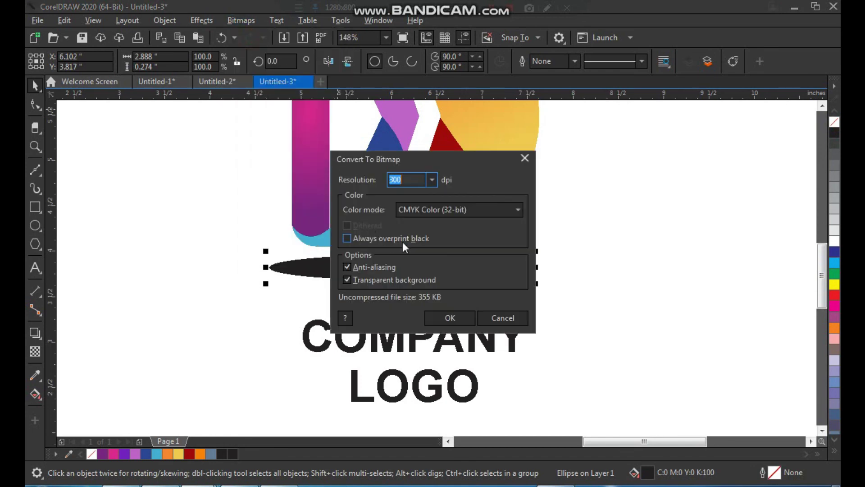
left_click(434, 324)
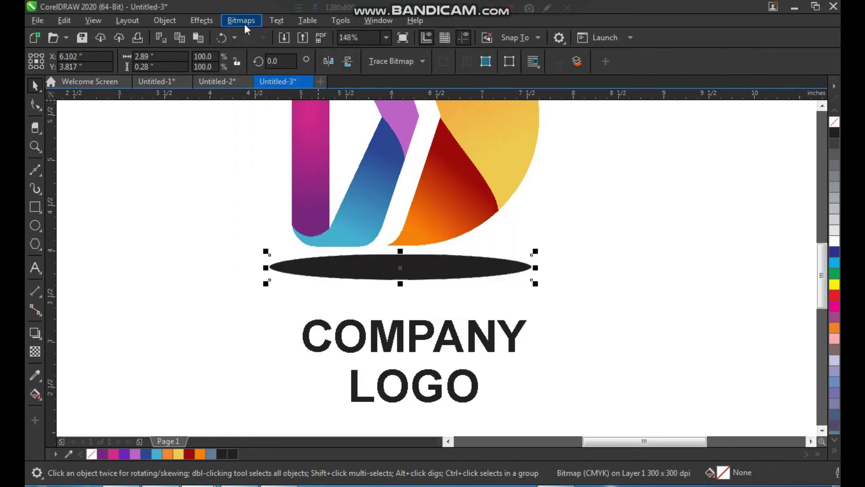
Step: Apply a Gaussian blur to the black ellipse to form a soft shadow, and shift it slightly left under the D
left_click(202, 21)
mouse_move(266, 104)
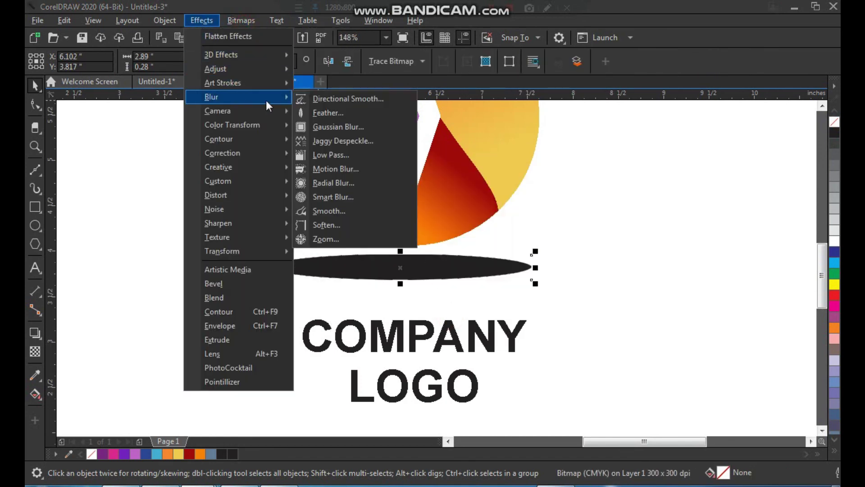
left_click(334, 127)
left_click_drag(428, 198, 311, 324)
left_click(399, 394)
left_click(616, 284)
left_click_drag(478, 273, 468, 274)
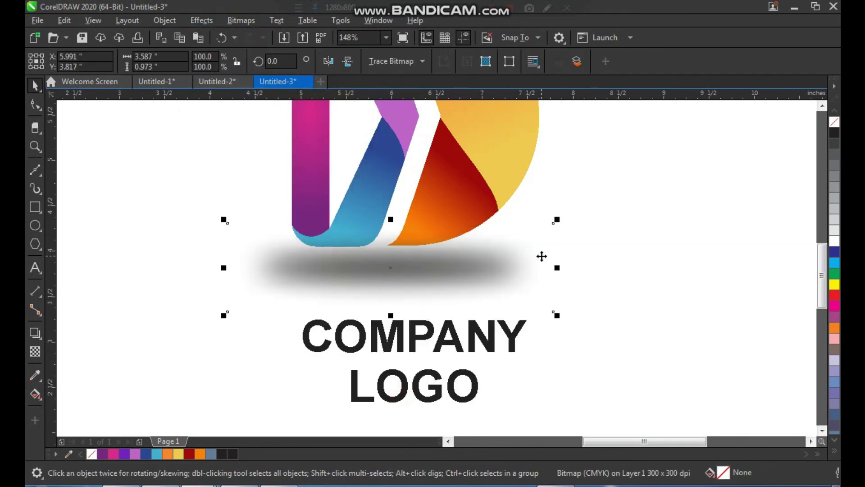
Step: Move the "COMPANY LOGO" text up to just beneath the blurred shadow
left_click(597, 233)
left_click_drag(489, 350, 465, 316)
left_click(594, 215)
scroll(455, 270, "down", 2)
left_click(526, 236)
Step: Move the complete logo with its shadow and text about 1.1 inches to the right on the page
key("F2")
left_click_drag(548, 154, 330, 368)
left_click_drag(545, 357, 546, 359)
left_click_drag(481, 240, 518, 244)
left_click(567, 238)
key("F2")
left_click_drag(630, 140, 354, 387)
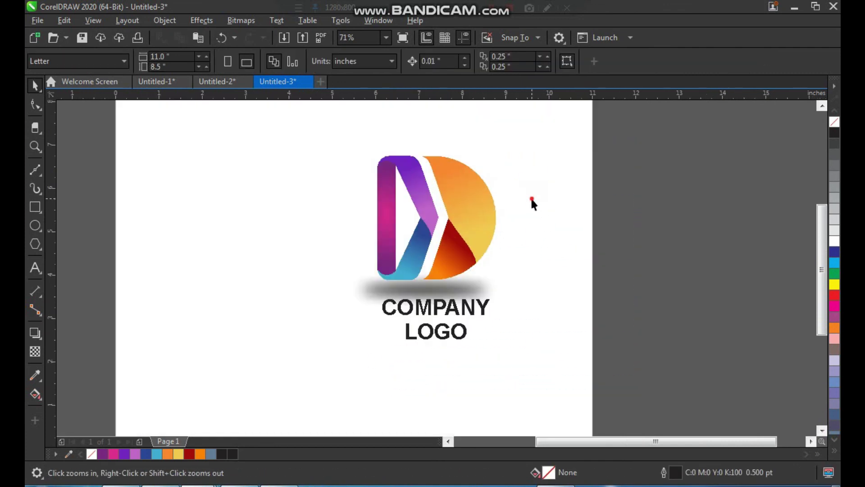